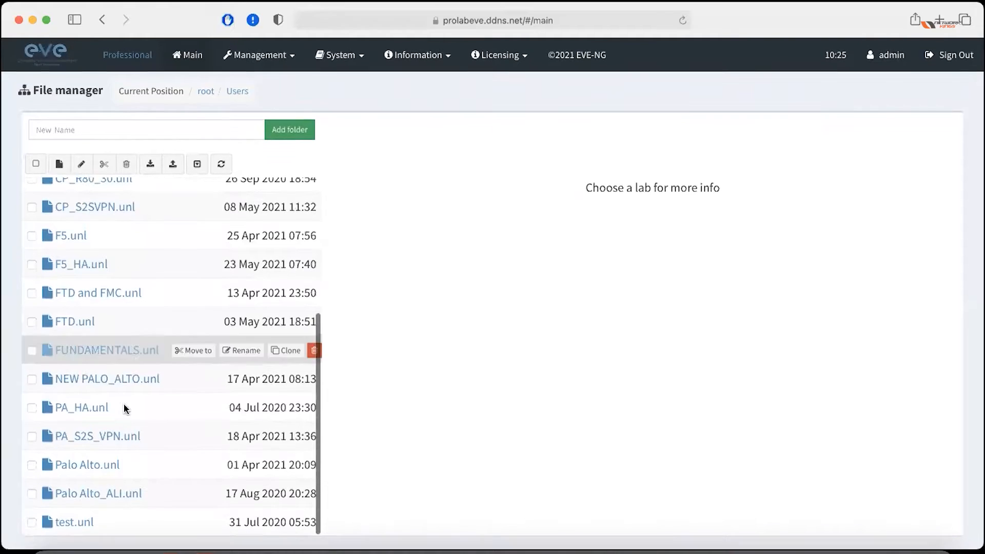
# Preview Palo Alto.unl and Palo Alto_ALI.unl, then open the NEW PALO_ALTO.unl lab.
pyautogui.click(99, 466)
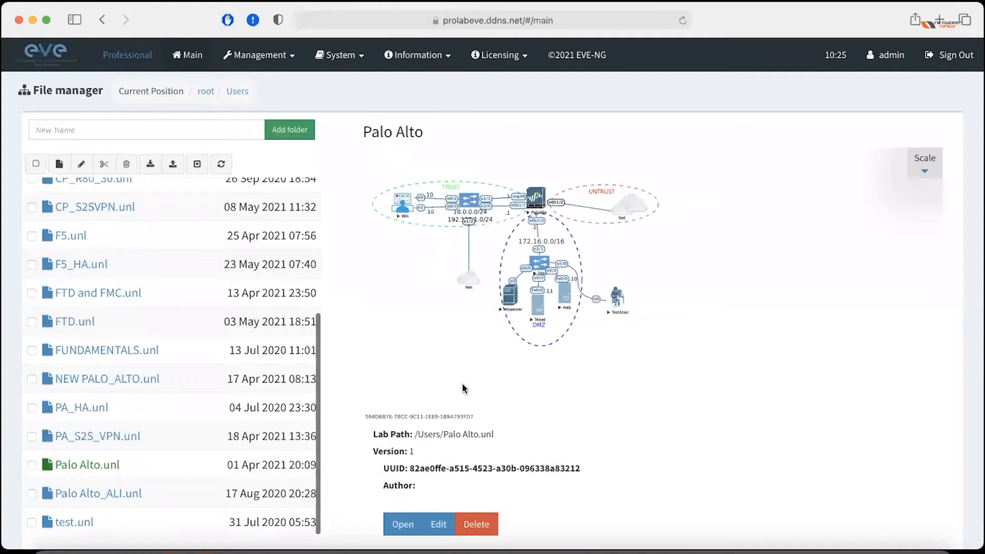
pyautogui.scroll(-1, 462, 388)
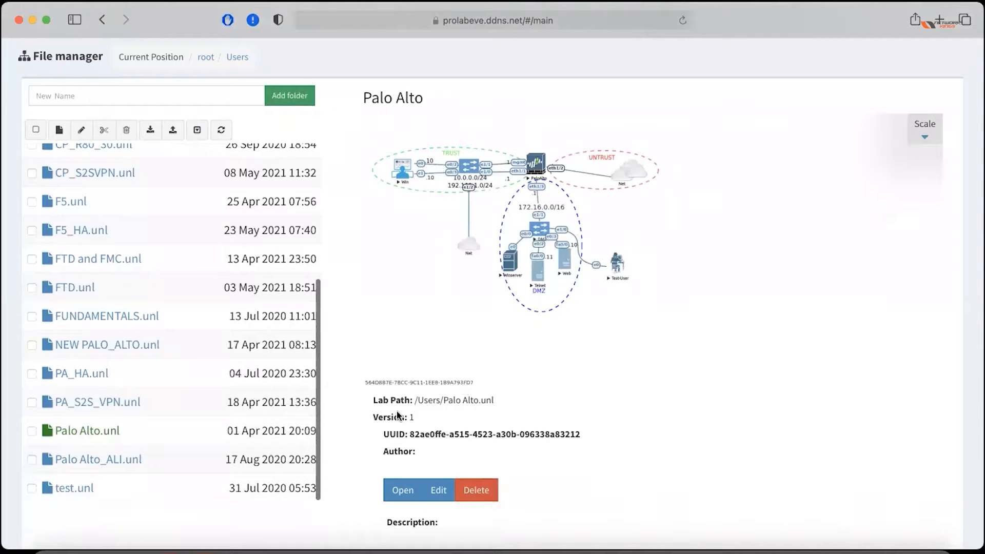
pyautogui.click(93, 460)
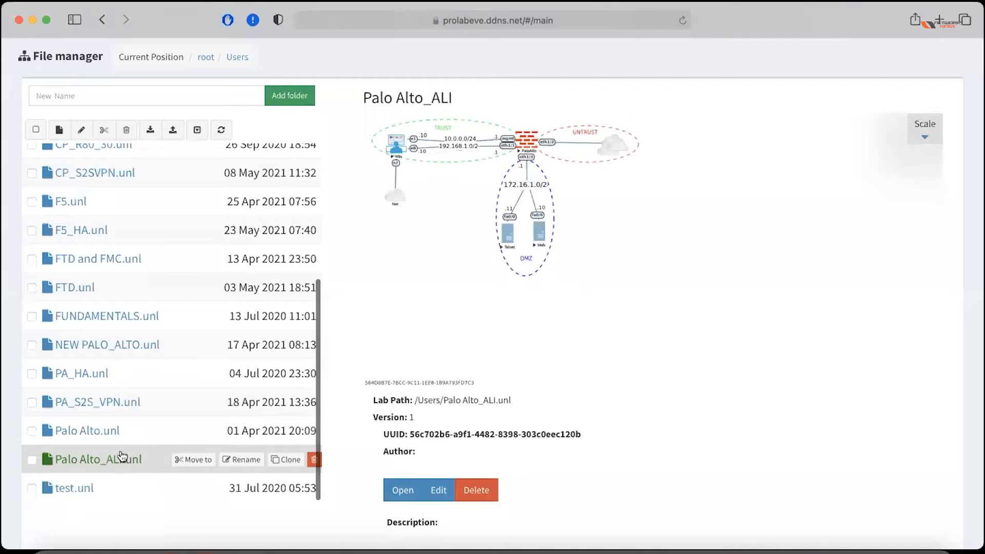
pyautogui.click(103, 346)
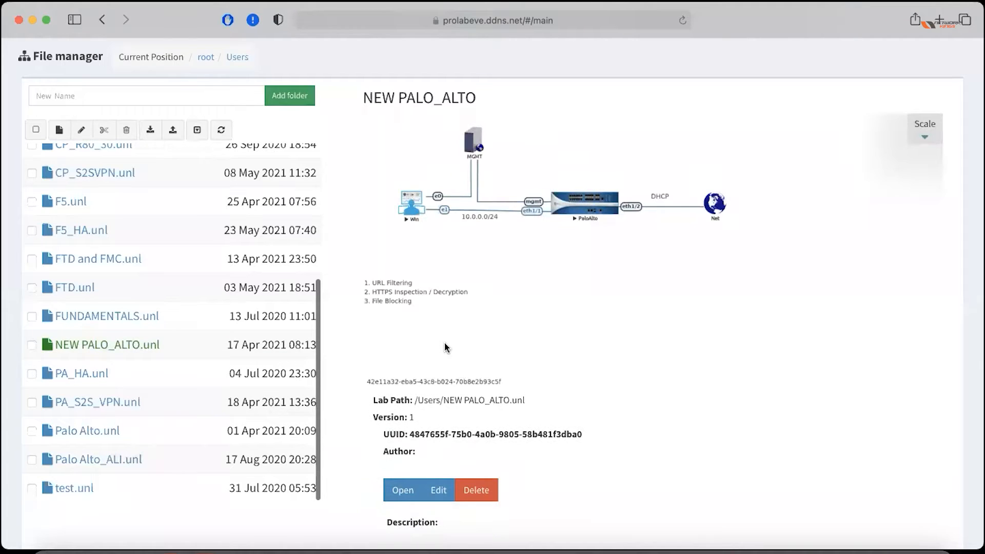
pyautogui.scroll(-1, 447, 347)
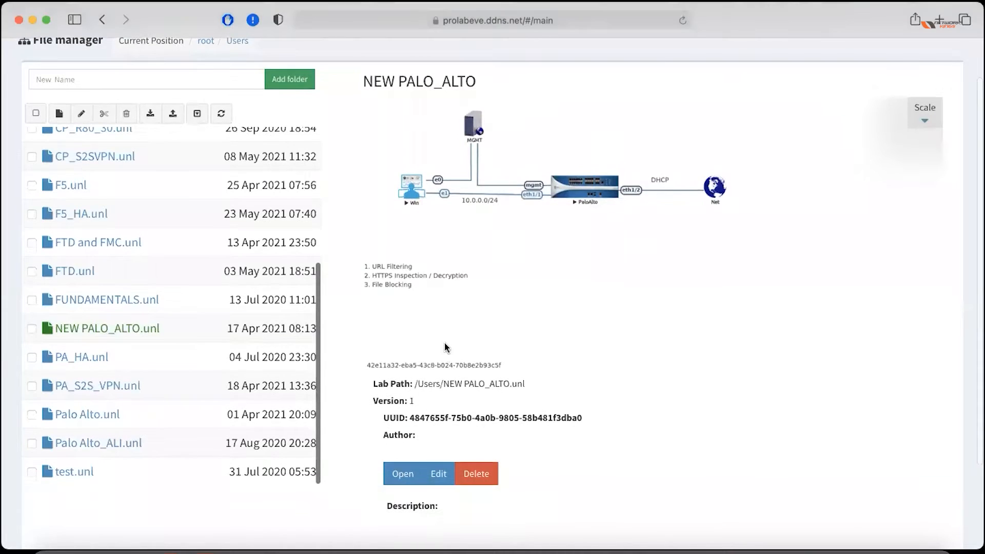
pyautogui.click(405, 476)
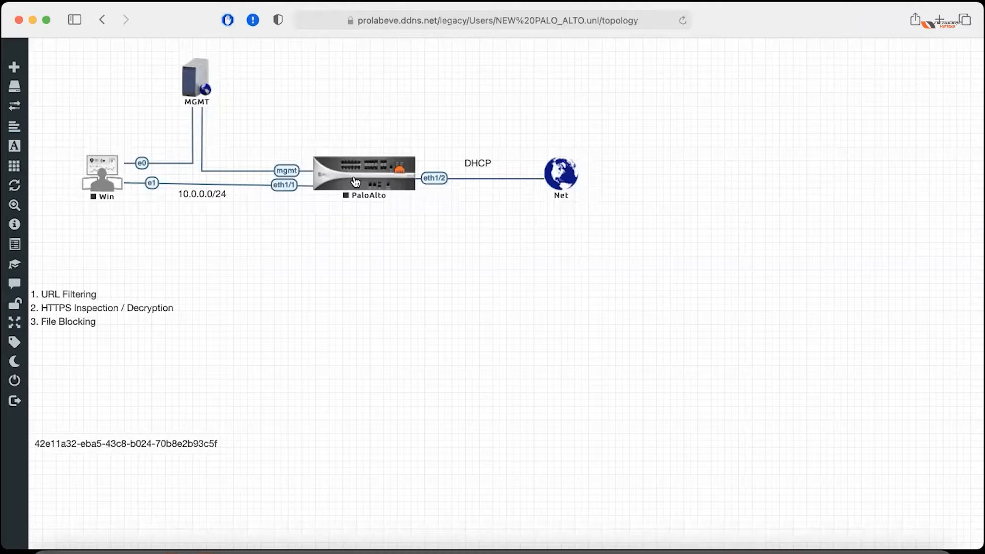
# Start the PaloAlto and Win nodes, then close the lab back to the file manager.
pyautogui.rightClick(356, 182)
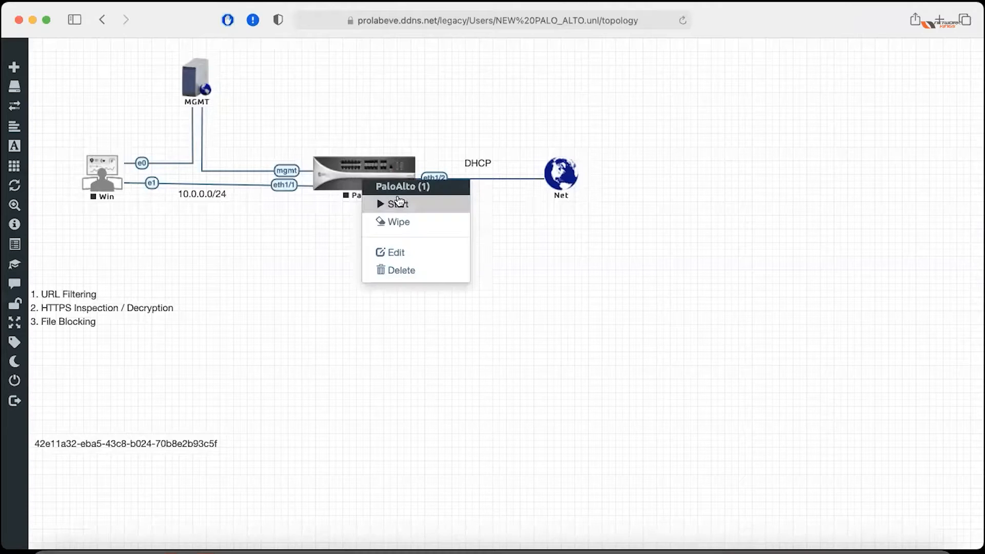
pyautogui.click(398, 209)
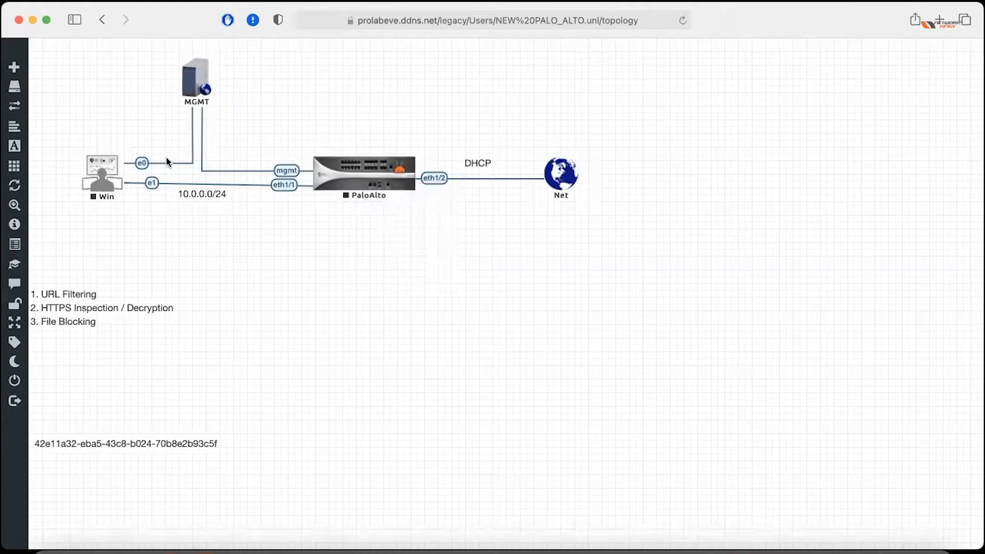
pyautogui.rightClick(107, 173)
pyautogui.click(148, 198)
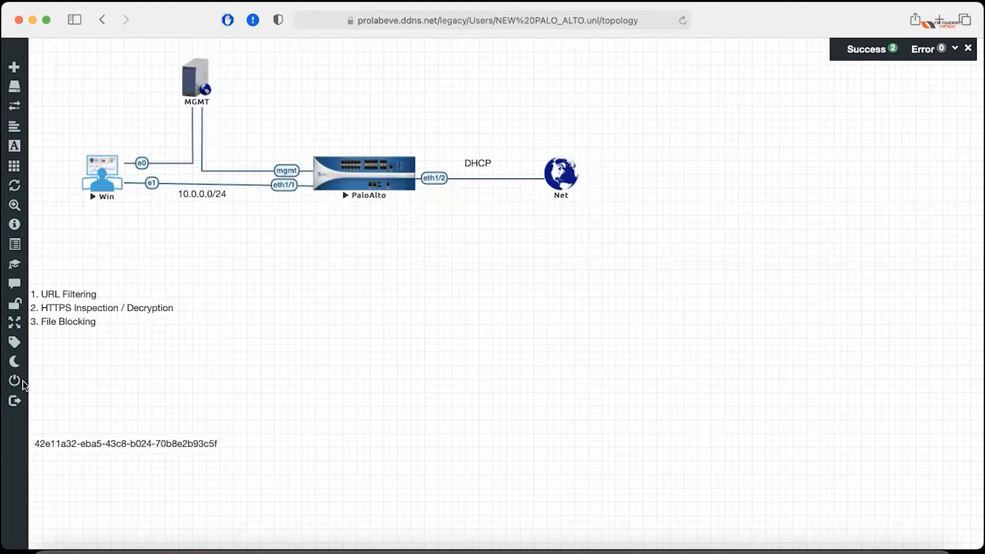
pyautogui.click(113, 383)
# Preview the FUNDAMENTALS, Palo Alto and Palo Alto_ALI labs, then open NEW PALO_ALTO.unl again.
pyautogui.moveTo(132, 319)
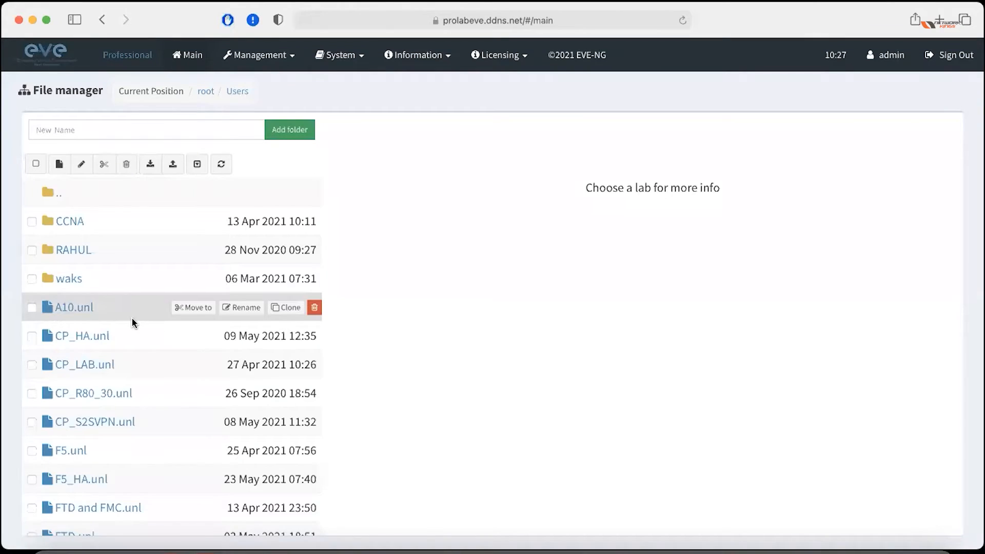
pyautogui.scroll(-5, 132, 322)
pyautogui.scroll(-5, 131, 323)
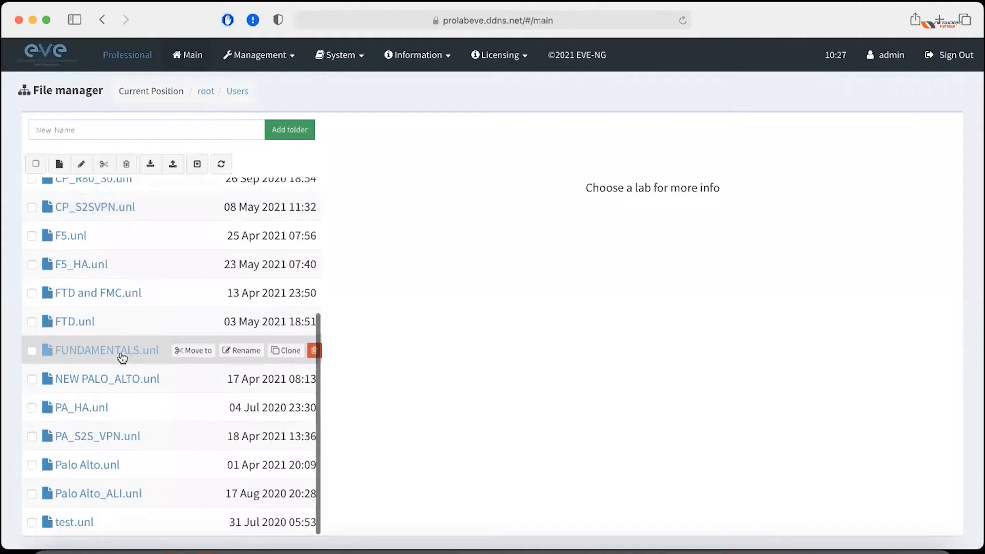
pyautogui.click(122, 357)
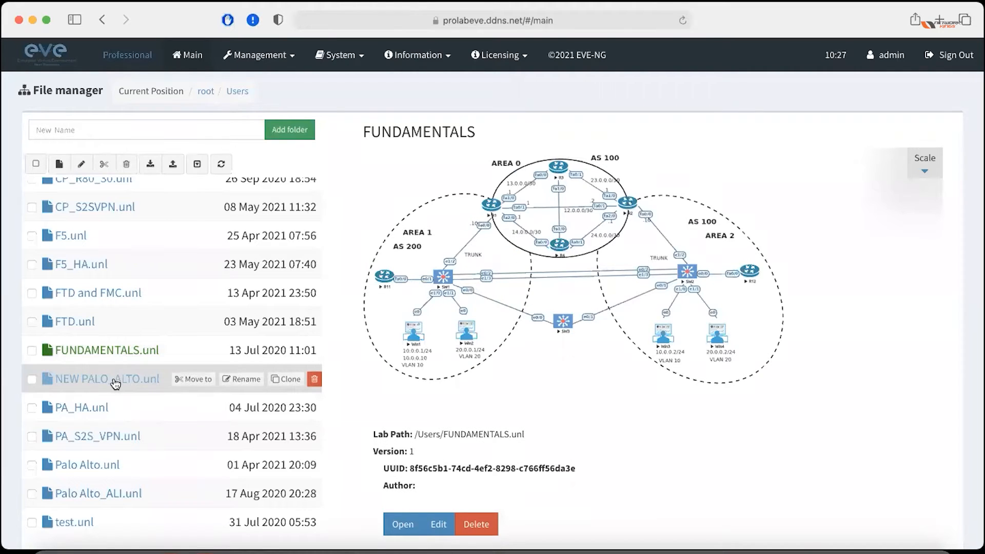
pyautogui.click(106, 381)
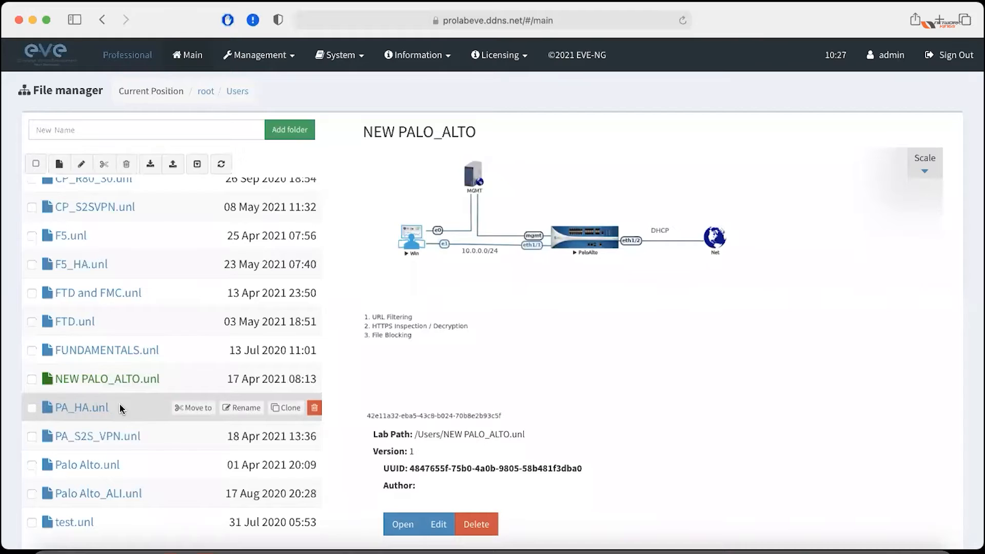
pyautogui.scroll(-2, 121, 409)
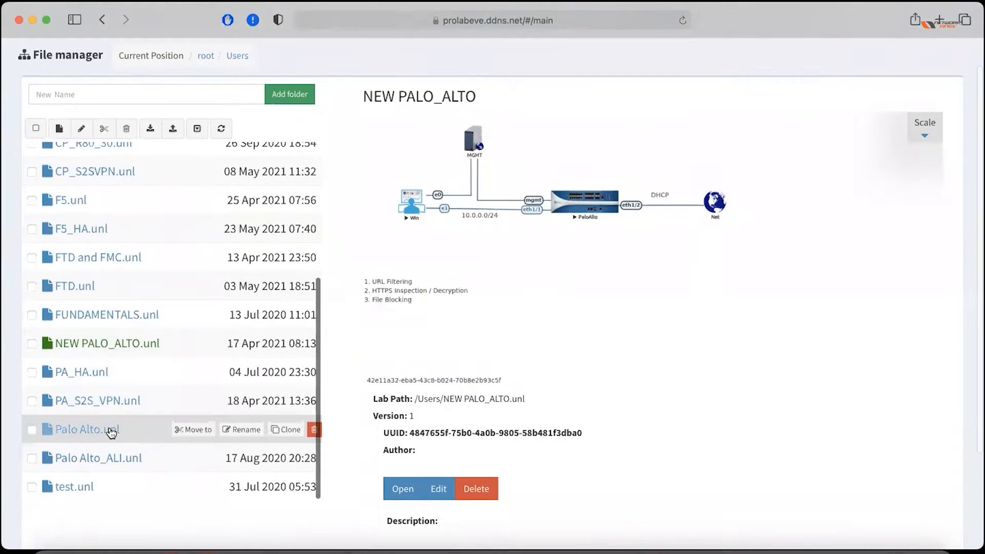
pyautogui.click(112, 433)
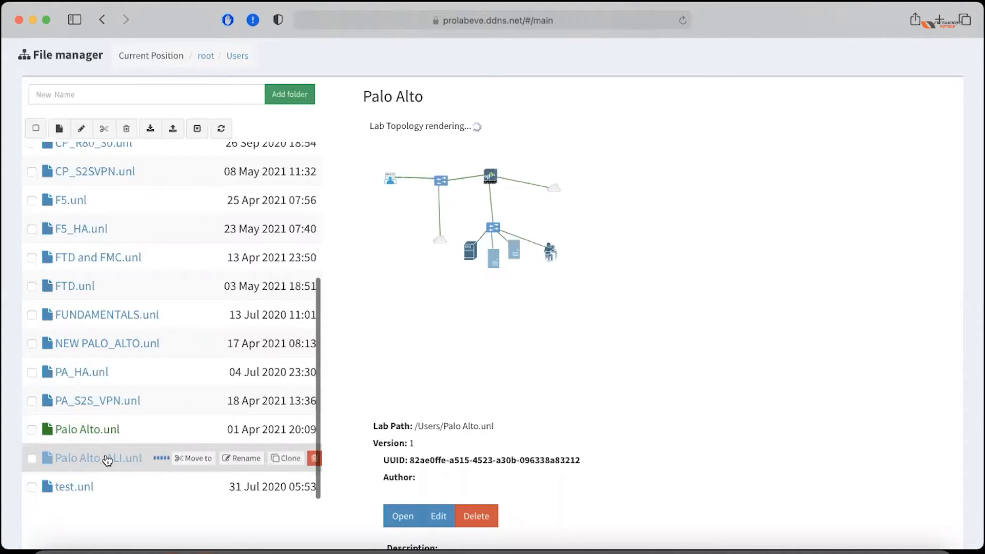
pyautogui.click(107, 459)
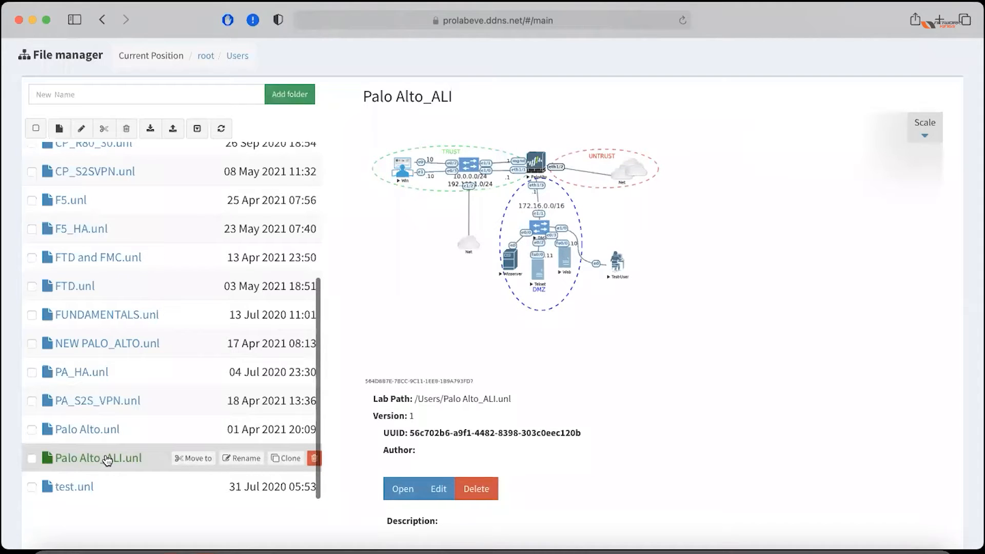
pyautogui.click(133, 342)
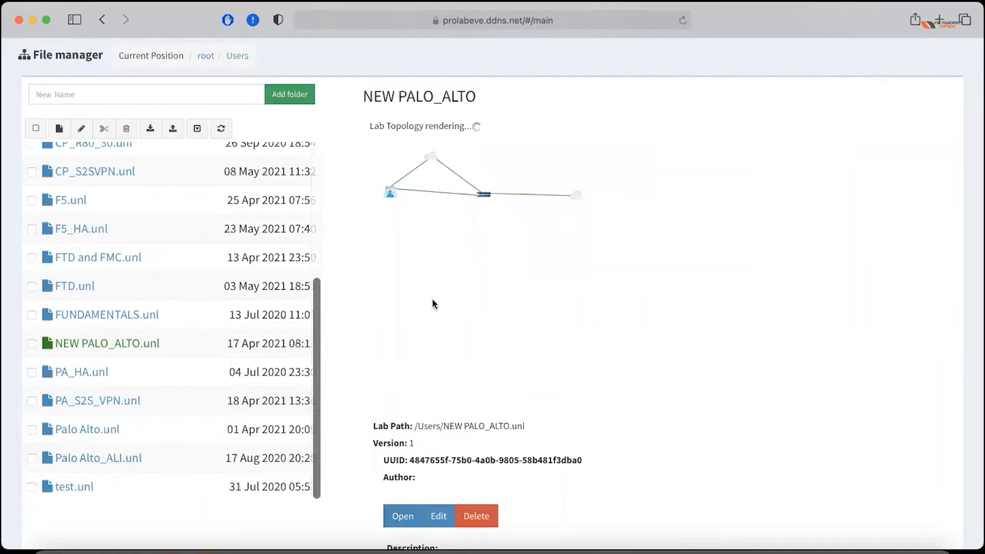
pyautogui.click(431, 299)
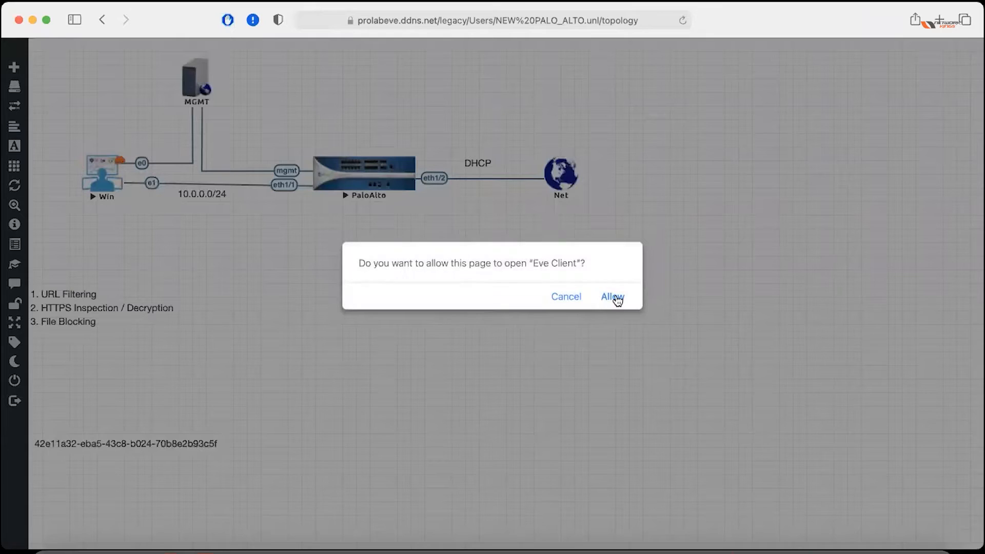
# Connect VNC Viewer to the Win PC's desktop, accepting the unencrypted connection, then return to the topology.
pyautogui.click(613, 295)
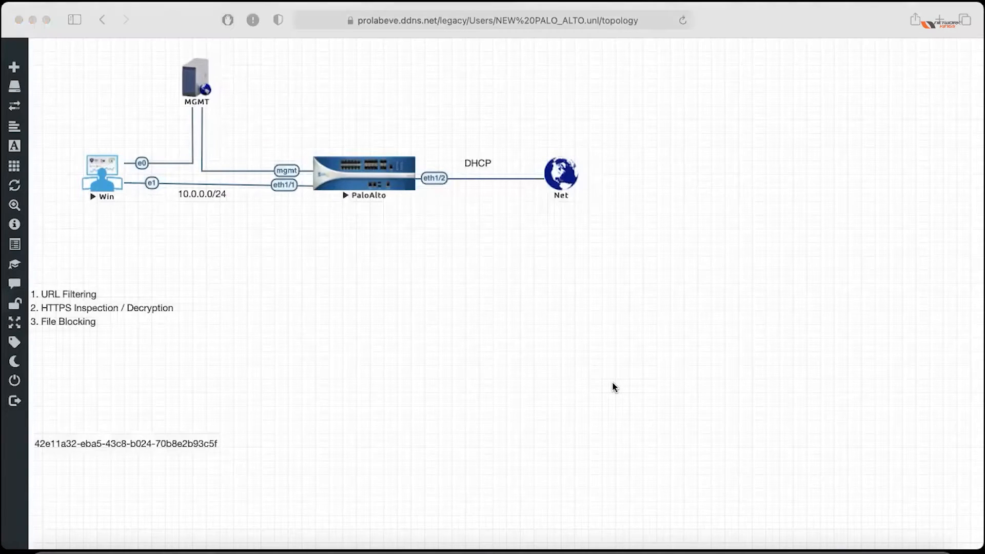
pyautogui.click(597, 290)
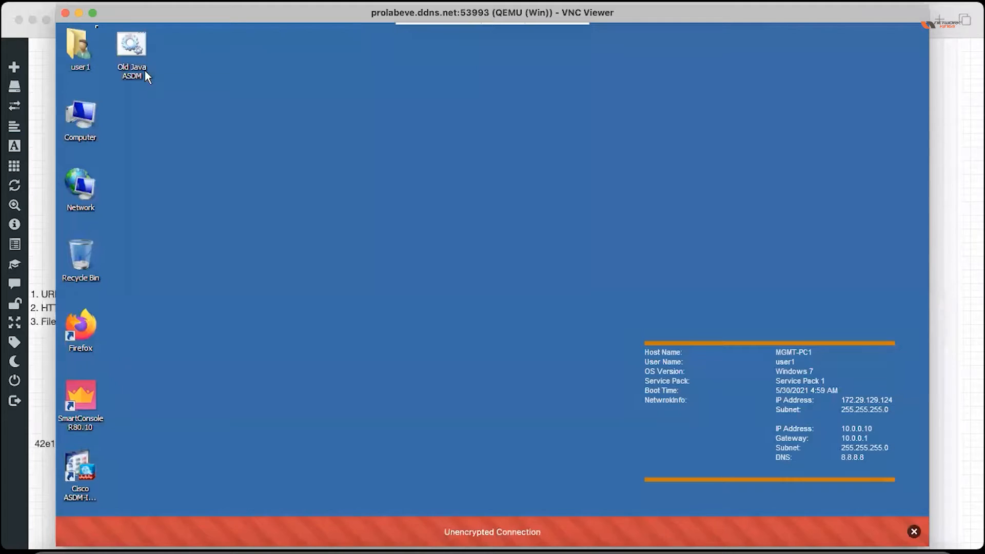
pyautogui.click(93, 13)
pyautogui.click(519, 323)
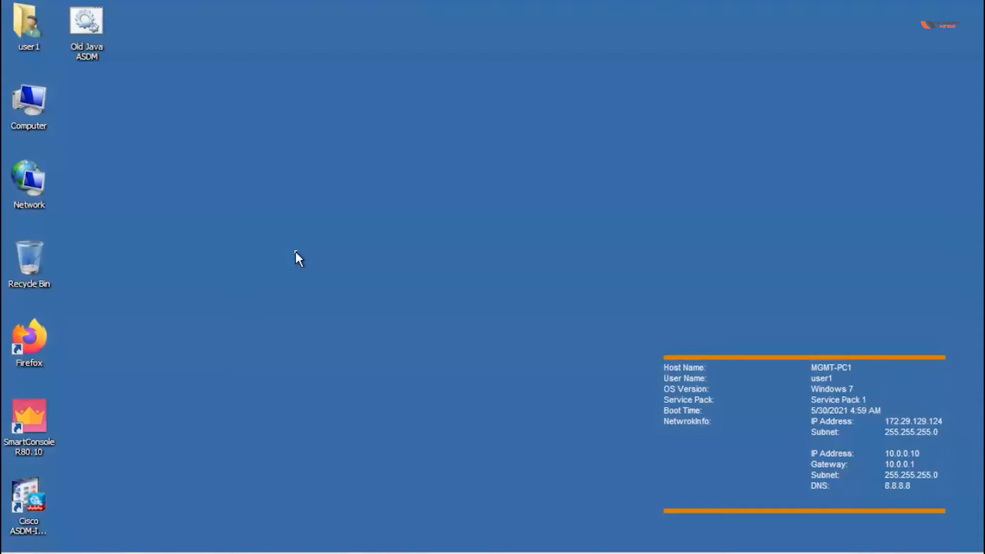
pyautogui.hotkey('ctrl', 'Left')
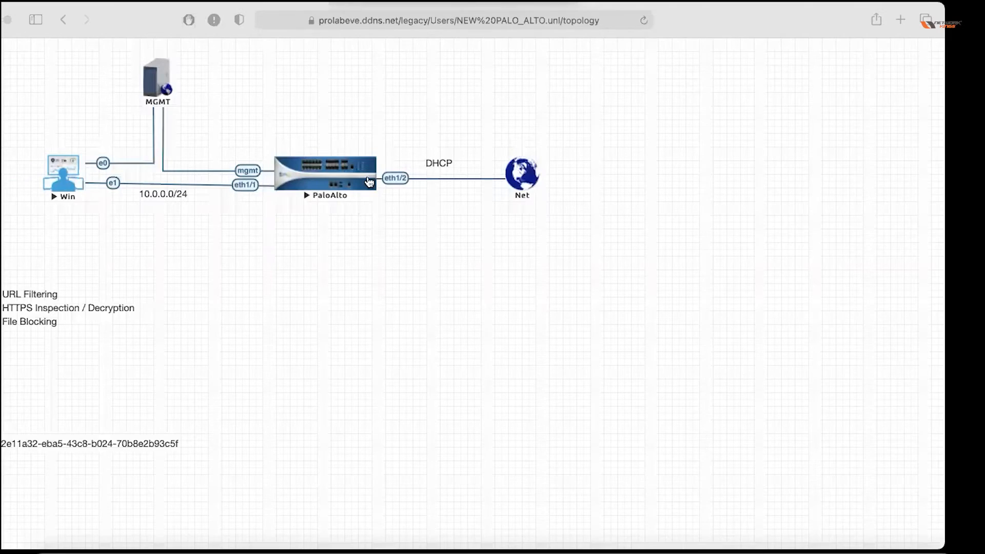
# Launch the PaloAlto node's VNC console, allowing Eve Client and accepting the unencrypted connection.
pyautogui.click(369, 181)
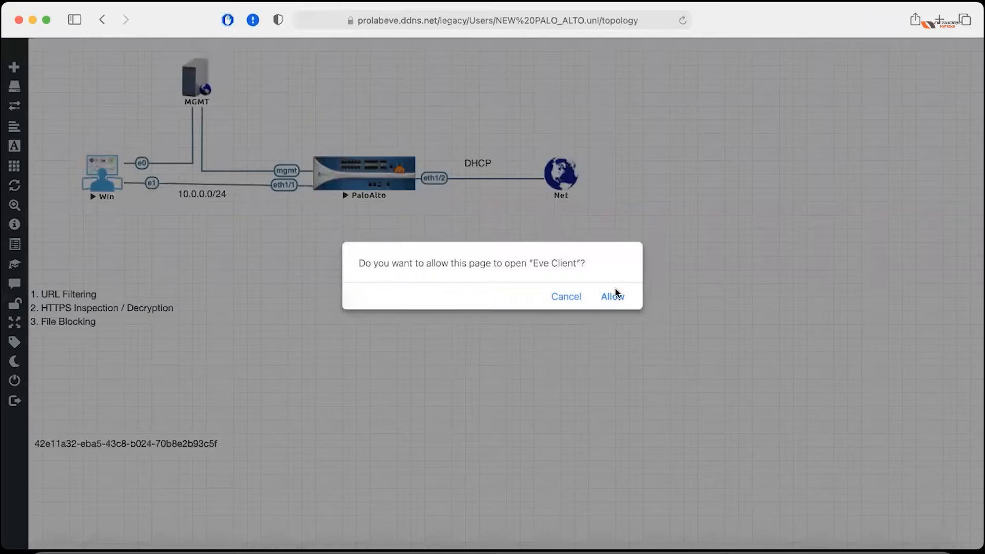
pyautogui.click(613, 296)
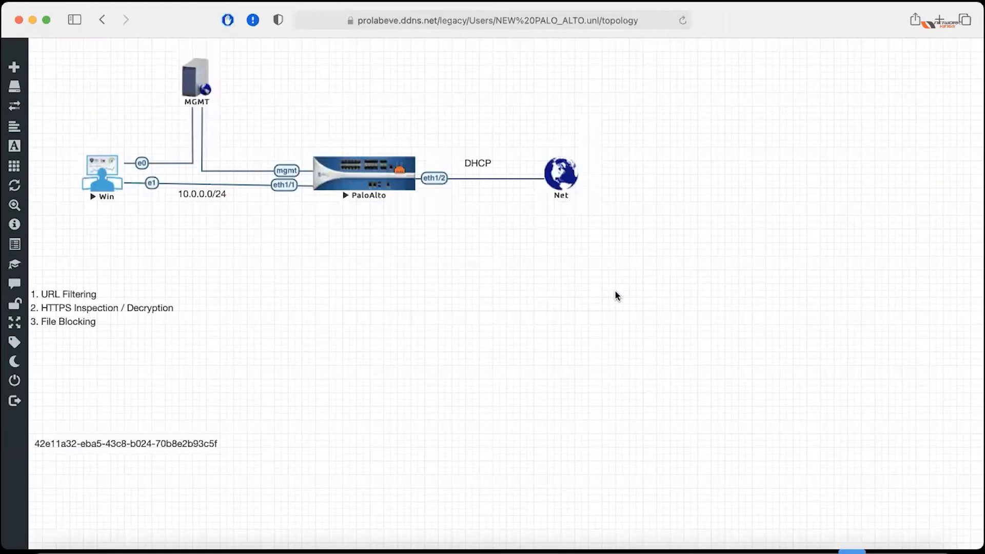
pyautogui.click(601, 291)
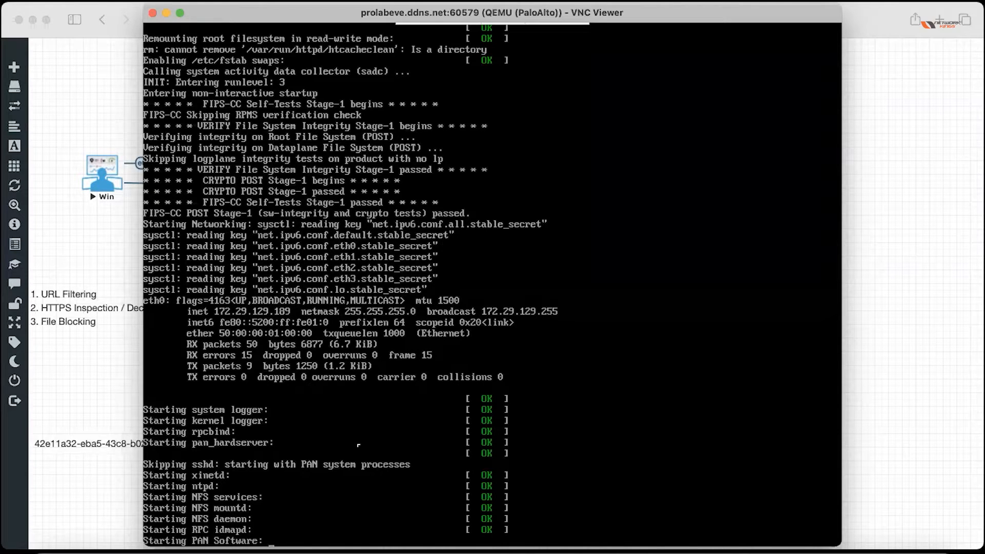
# Close the PaloAlto VNC console window once it shows the PA-VM login prompt.
pyautogui.moveTo(437, 18)
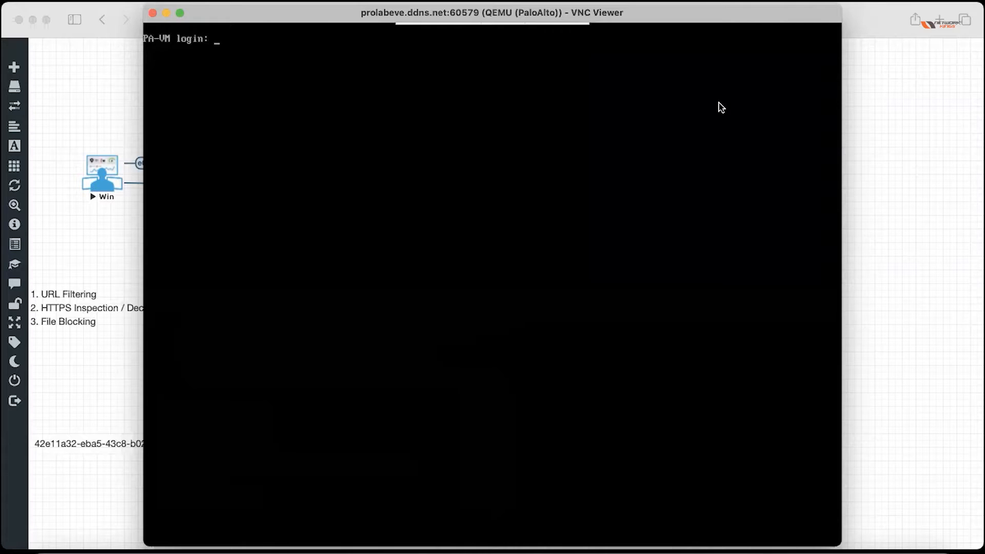
pyautogui.click(153, 14)
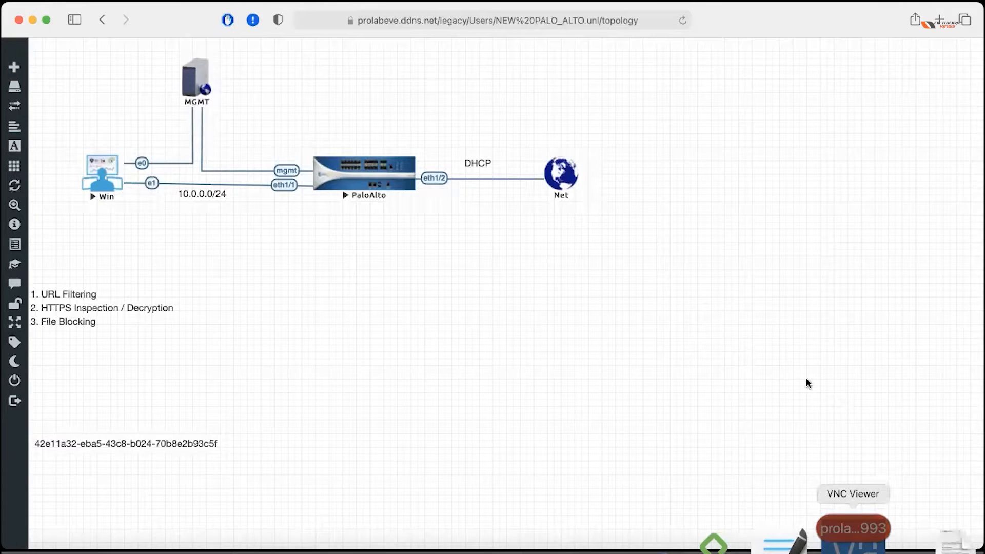
# Switch between the Windows desktop and lab topology, then allow the PaloAlto console to launch.
pyautogui.hotkey('ctrl', 'Right')
pyautogui.hotkey('ctrl', 'Left')
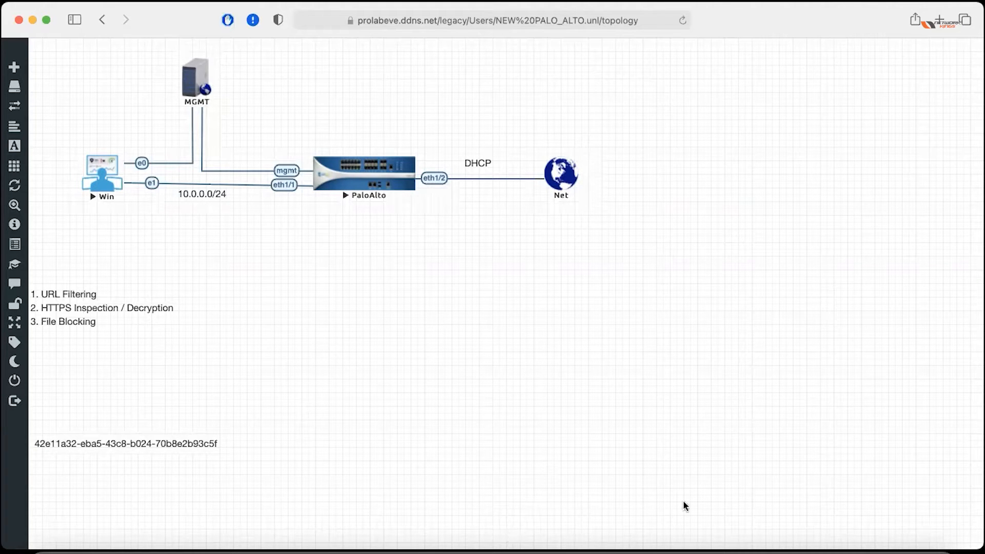
pyautogui.moveTo(852, 549)
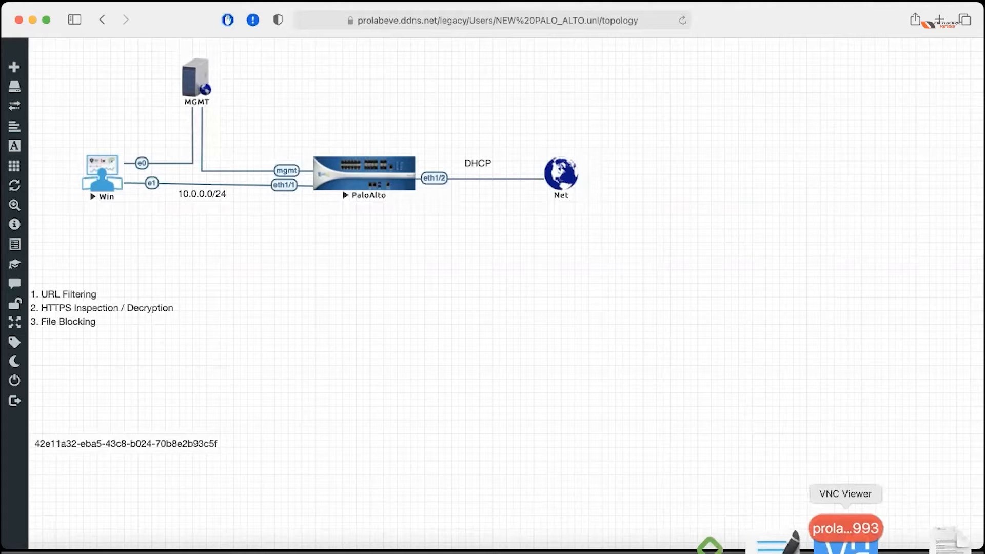
pyautogui.click(846, 543)
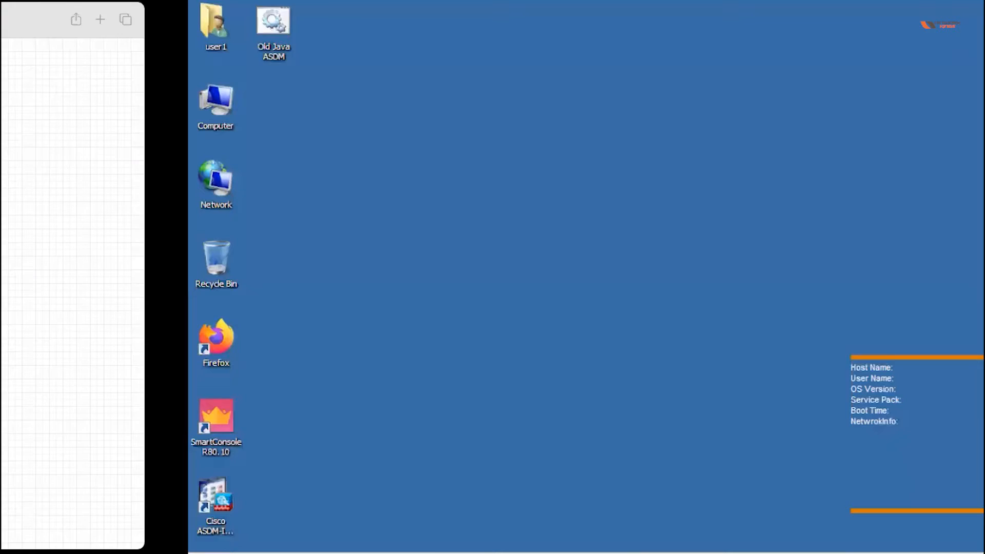
pyautogui.hotkey('ctrl', 'Left')
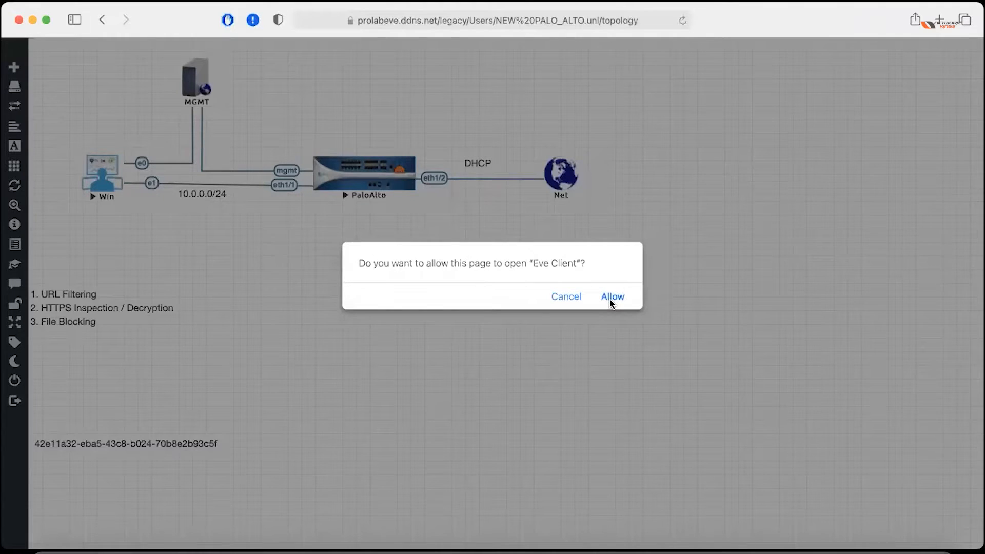
pyautogui.click(611, 300)
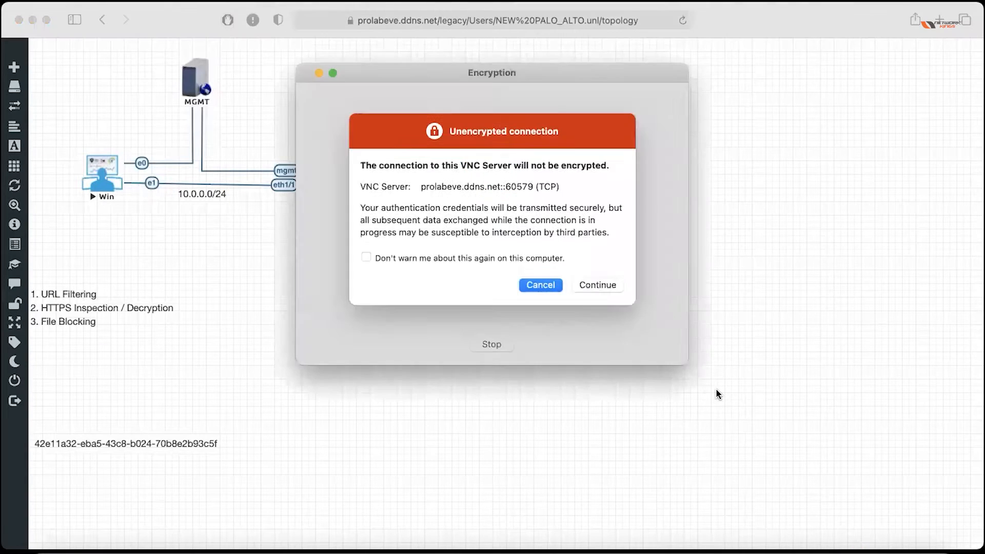
# Continue past the unencrypted-connection warning to reach the PA-VM login prompt.
pyautogui.click(600, 293)
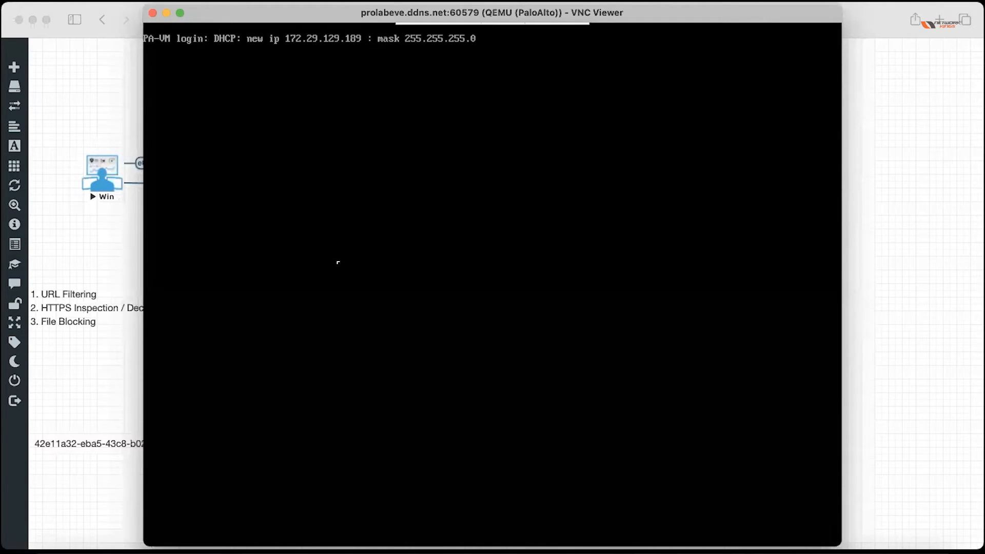
# Log in to the PA-VM console as admin, succeeding on the third attempt.
pyautogui.press('Return')
pyautogui.write('admin')
pyautogui.press('Return')
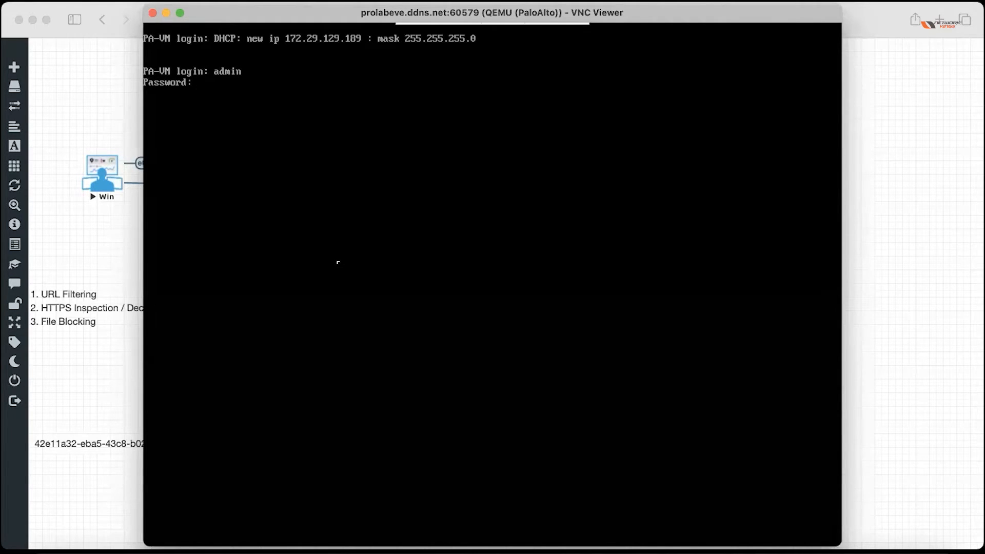
pyautogui.press('Return')
pyautogui.write('admin')
pyautogui.press('Return')
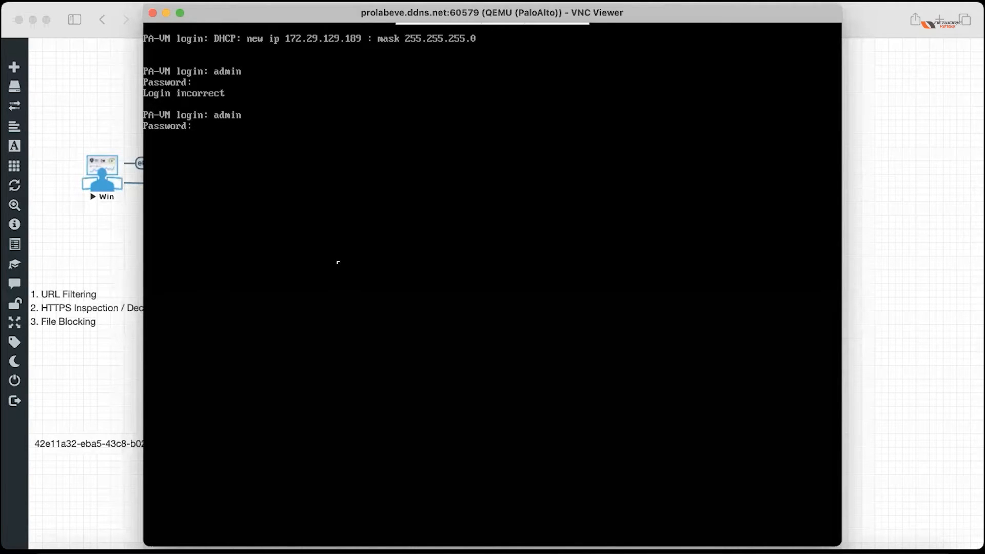
pyautogui.press('Return')
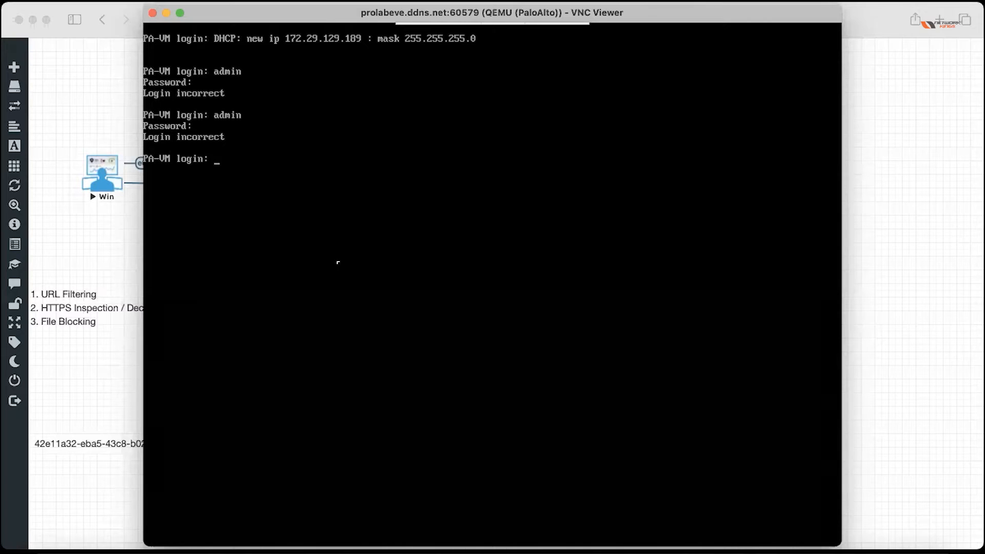
pyautogui.write('admin')
pyautogui.press('Return')
pyautogui.press('Return')
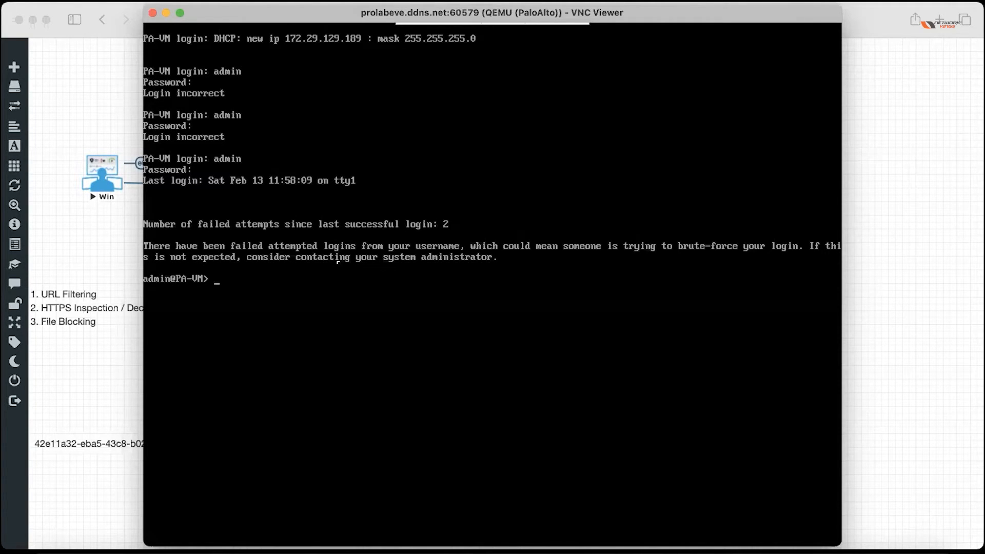
pyautogui.press('Return')
pyautogui.press('Return')
pyautogui.press('Return')
pyautogui.press('Return')
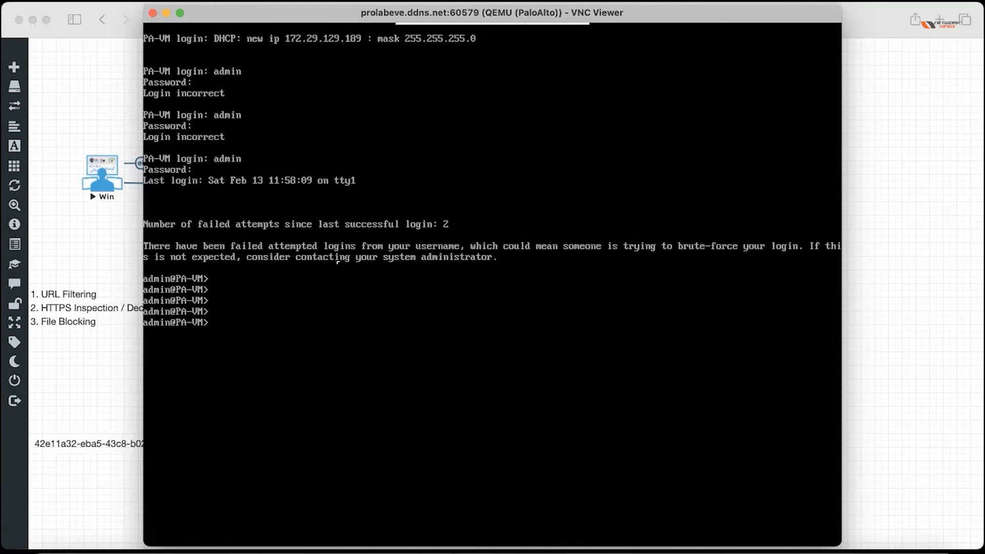
# Run 'debug system maintenance-mode' at the PA-VM CLI to request a maintenance-mode reboot.
pyautogui.write('debug sys')
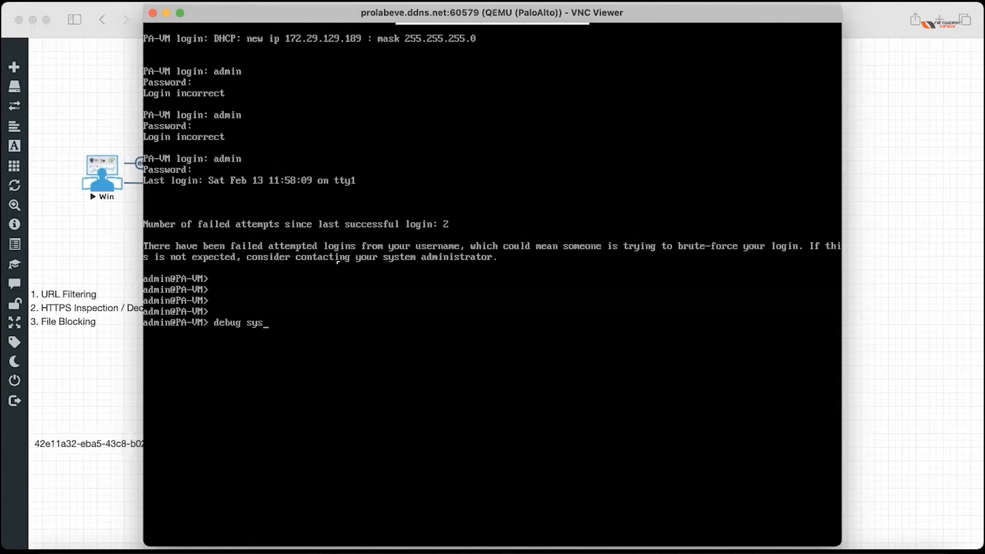
pyautogui.press('?')
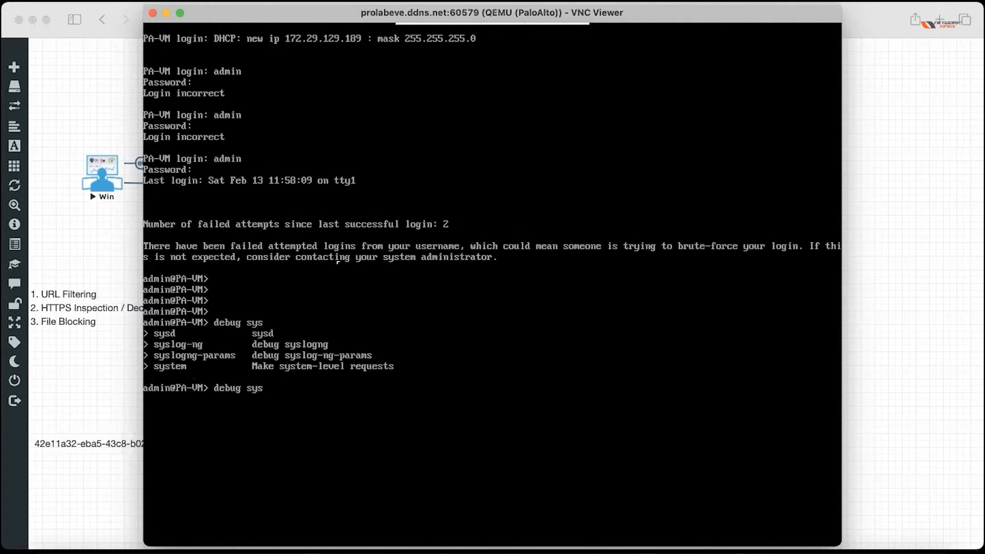
pyautogui.write('tem maint')
pyautogui.press('Tab')
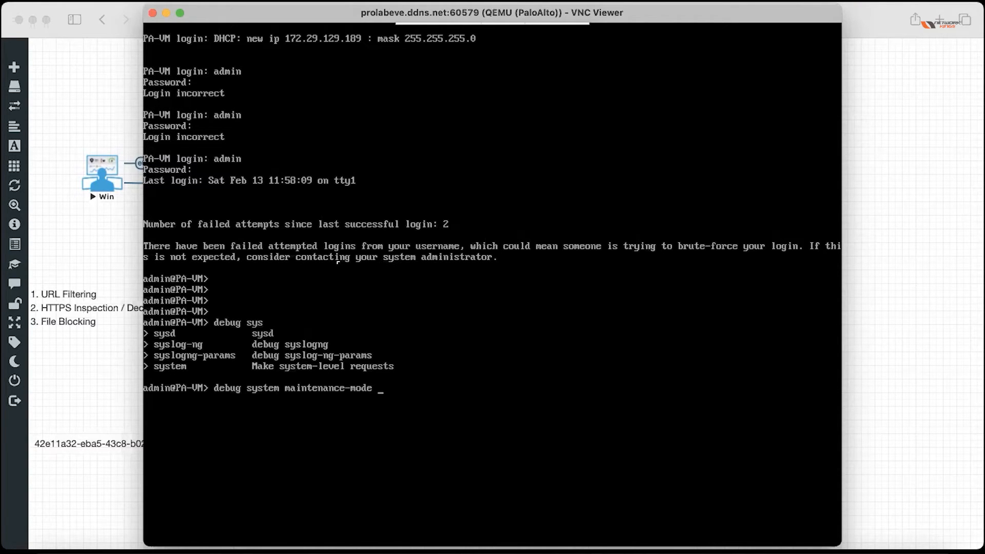
pyautogui.press('Return')
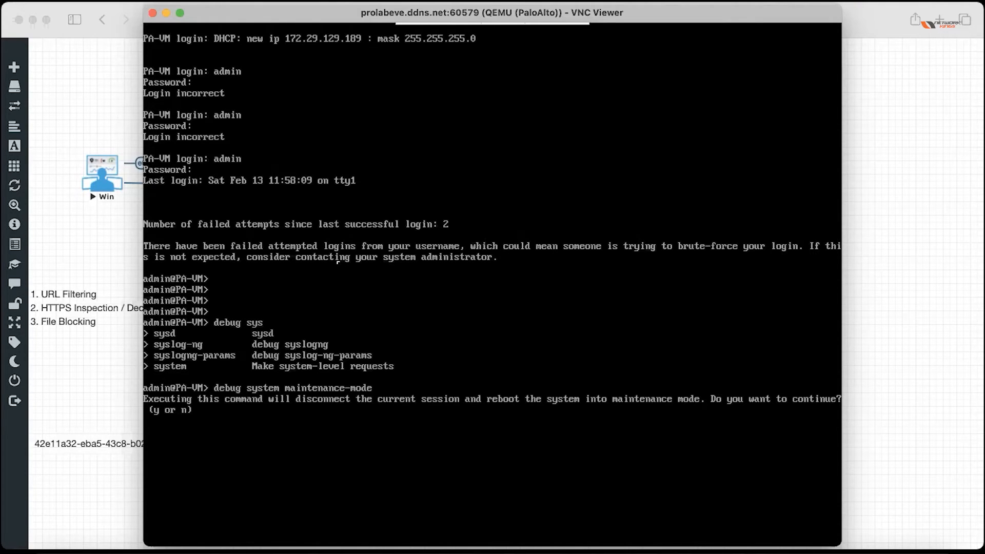
# Answer y at the reboot prompt so the PA-VM restarts into maintenance mode.
pyautogui.press('y')
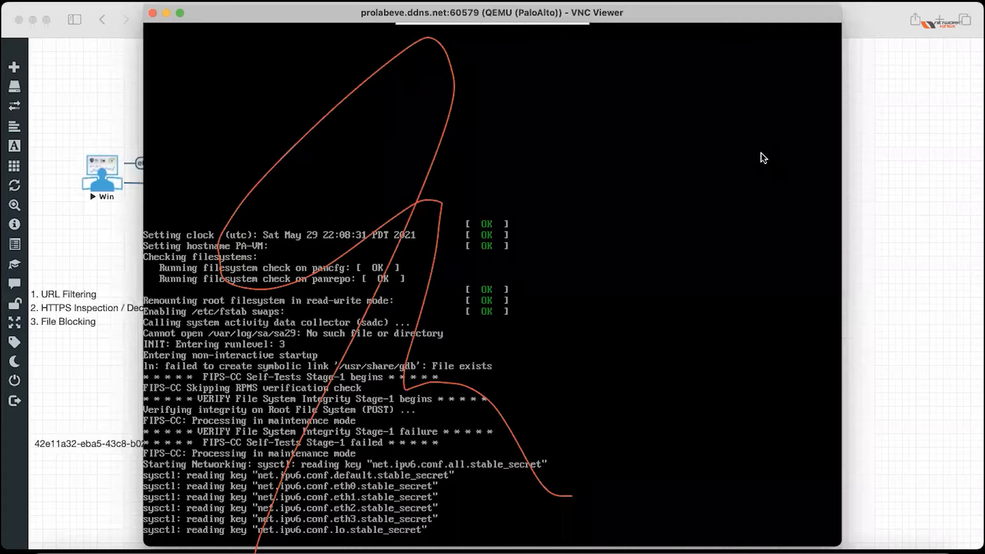
# Let the PA-VM boot through to the Maintenance Recovery Tool welcome screen, with DHCP address 172.29.129.189.
pyautogui.press('Escape')
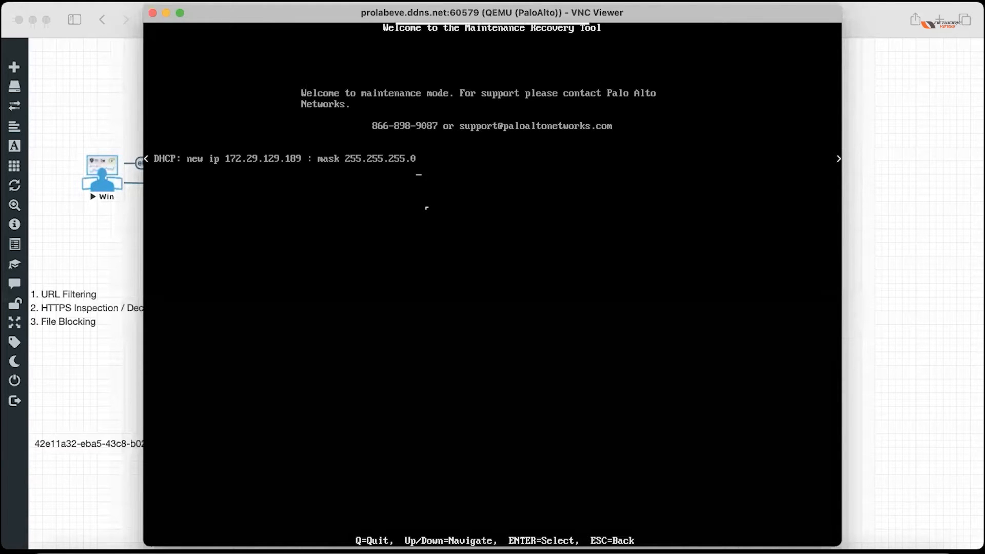
# Choose Factory Reset in the Maintenance Recovery Tool and confirm it, so the reset starts at 0%.
pyautogui.press('Return')
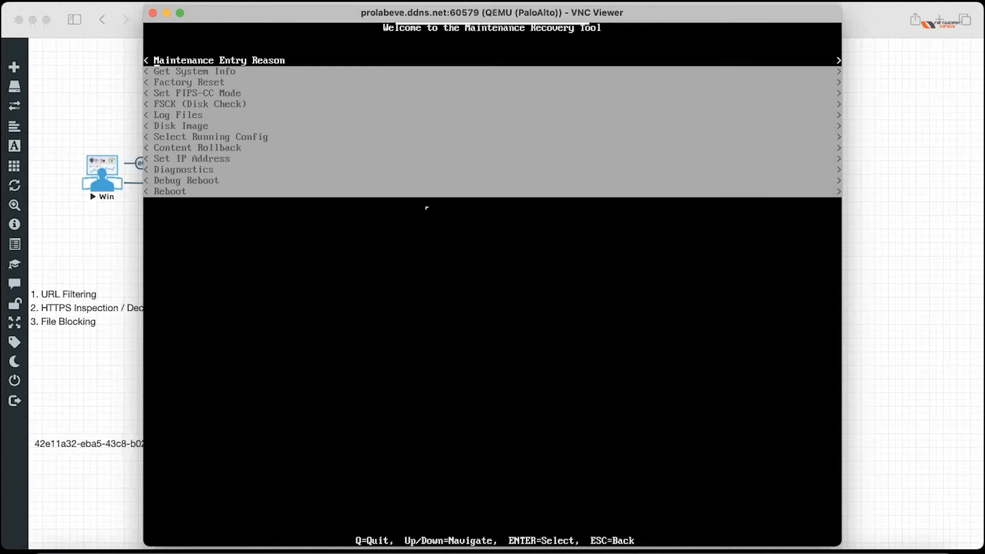
pyautogui.press('Down')
pyautogui.press('Down')
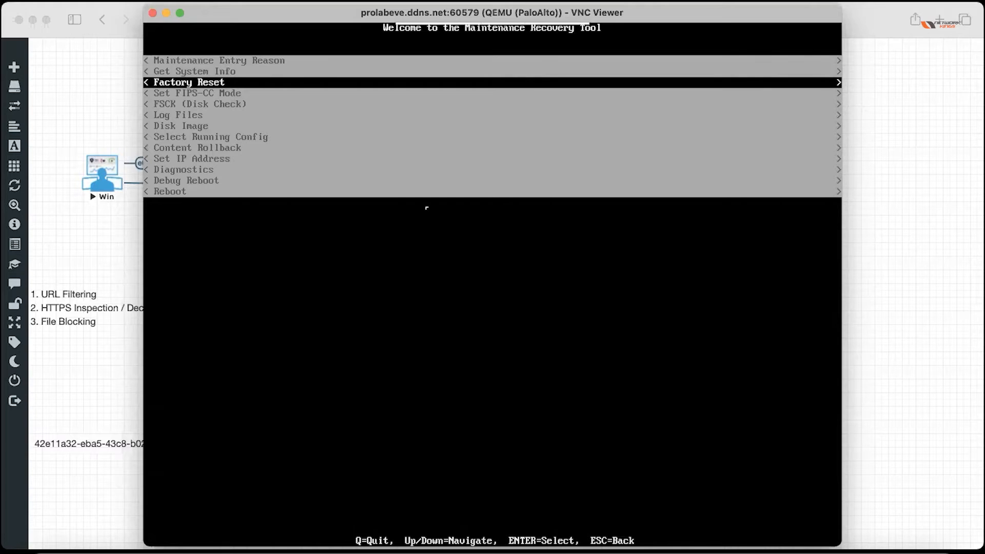
pyautogui.press('Return')
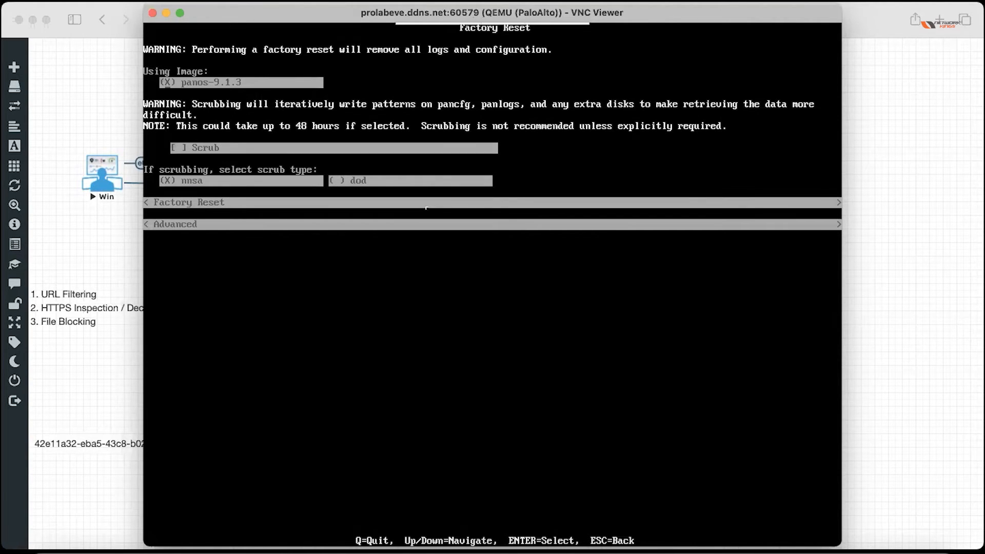
pyautogui.press('Down')
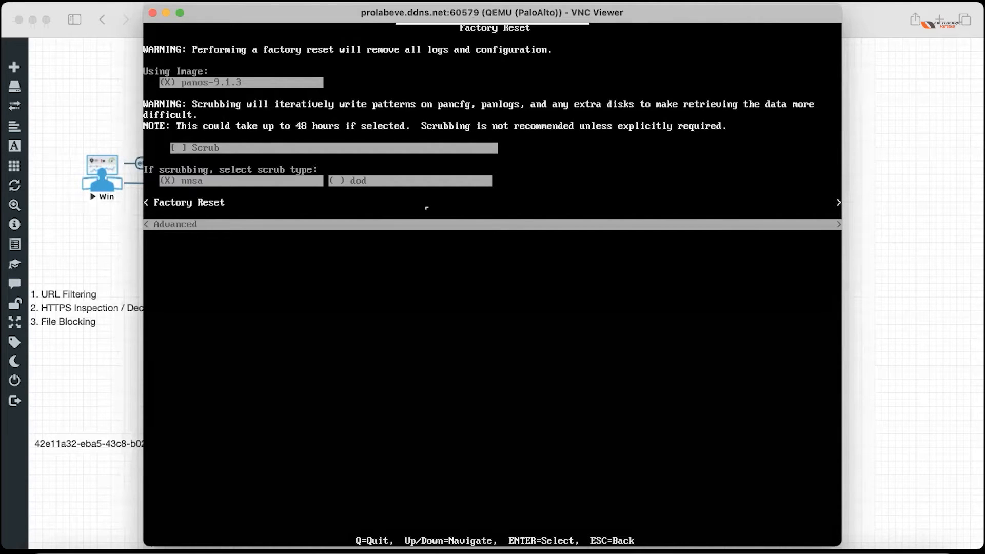
pyautogui.press('Return')
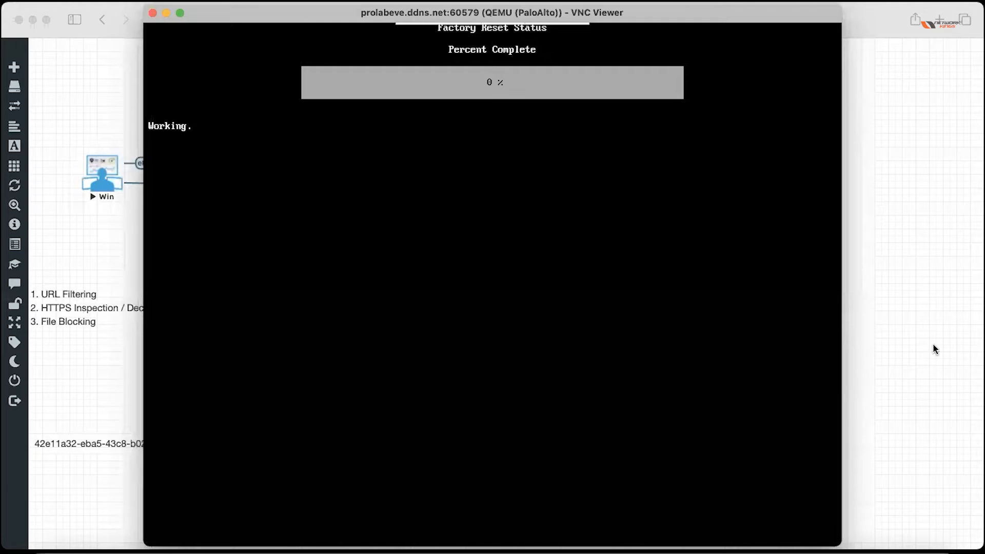
# Close the PA-VM console and the NEW PALO_ALTO lab, then open Palo Alto.unl.
pyautogui.click(149, 14)
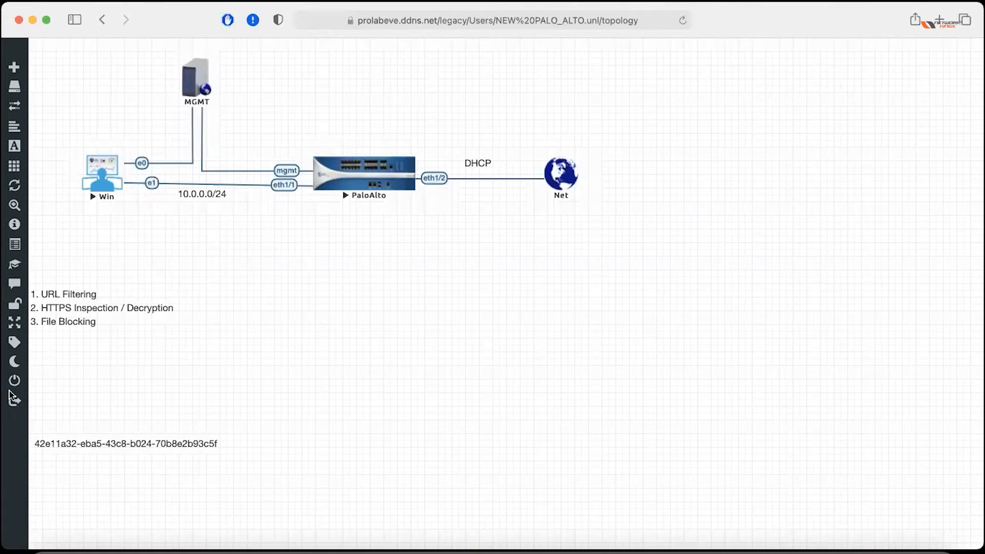
pyautogui.click(42, 382)
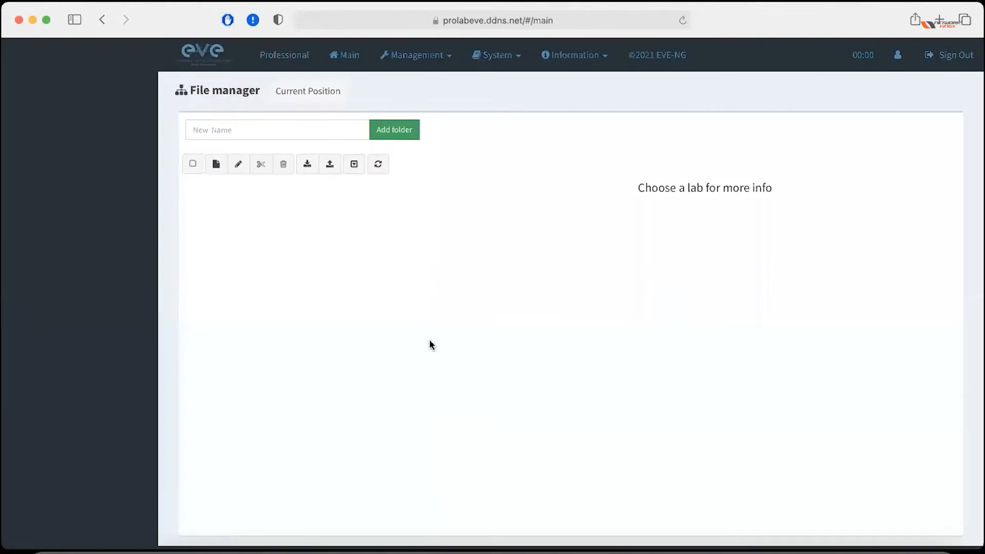
pyautogui.scroll(-5, 99, 374)
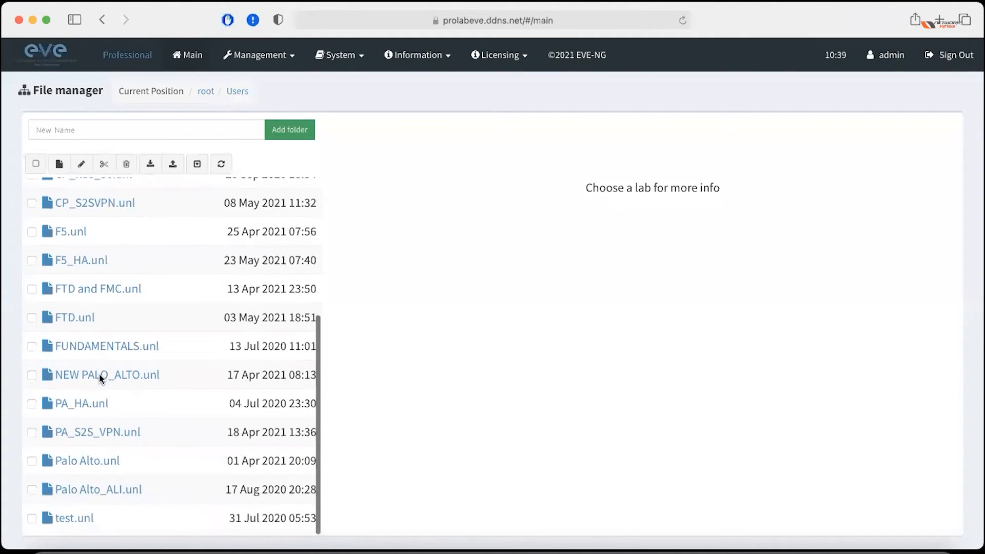
pyautogui.moveTo(101, 379)
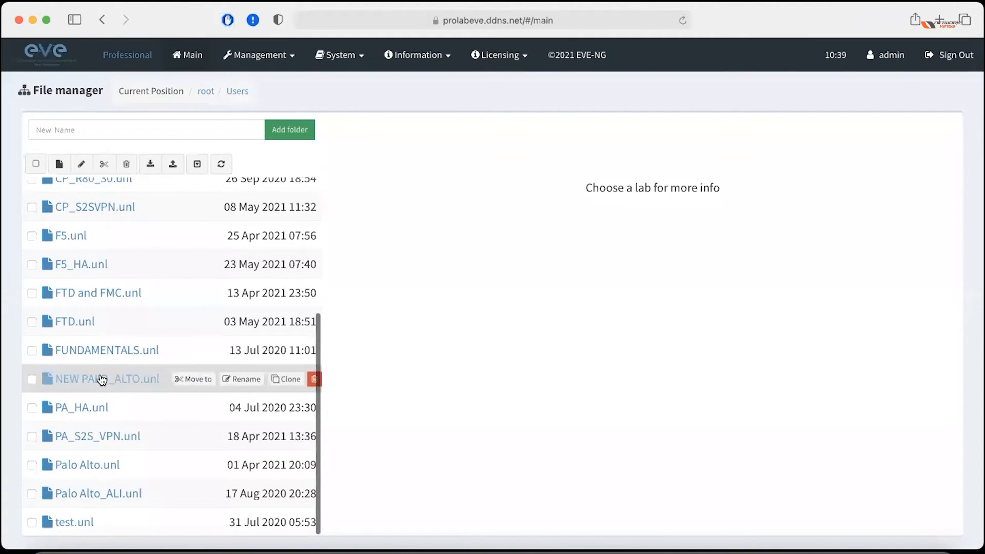
pyautogui.click(94, 465)
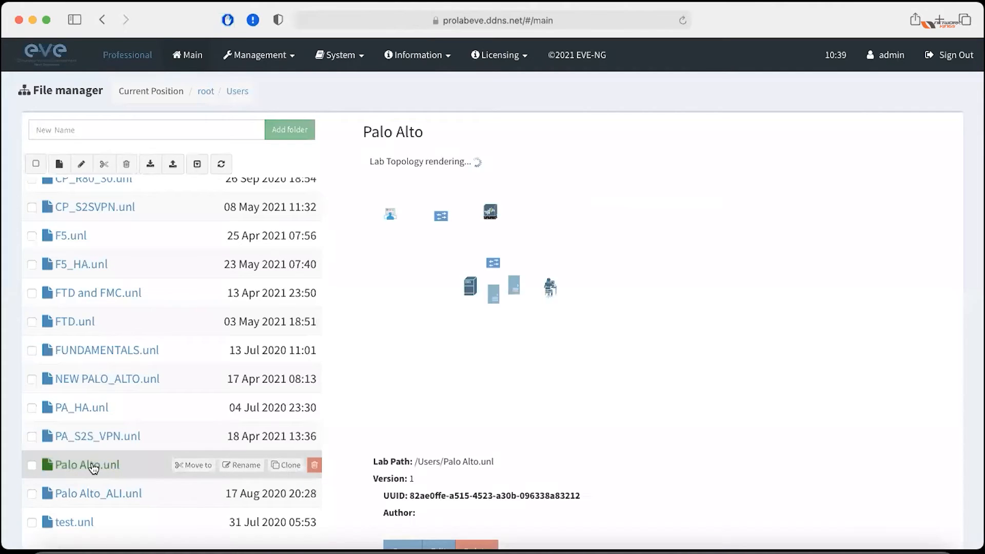
pyautogui.scroll(-2, 346, 426)
pyautogui.click(403, 513)
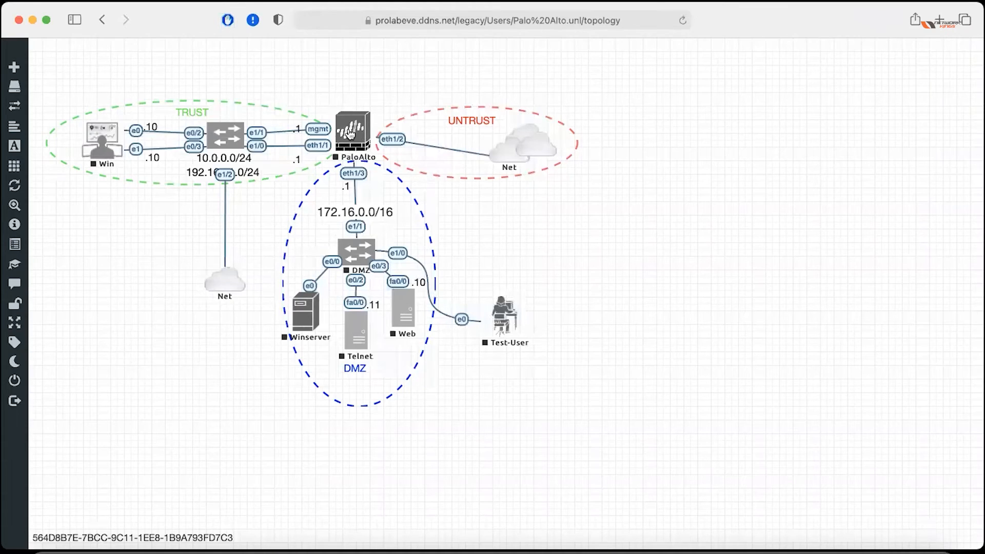
# Start the PaloAlto firewall, the TRUST switch SW and the Win PC nodes.
pyautogui.click(356, 132)
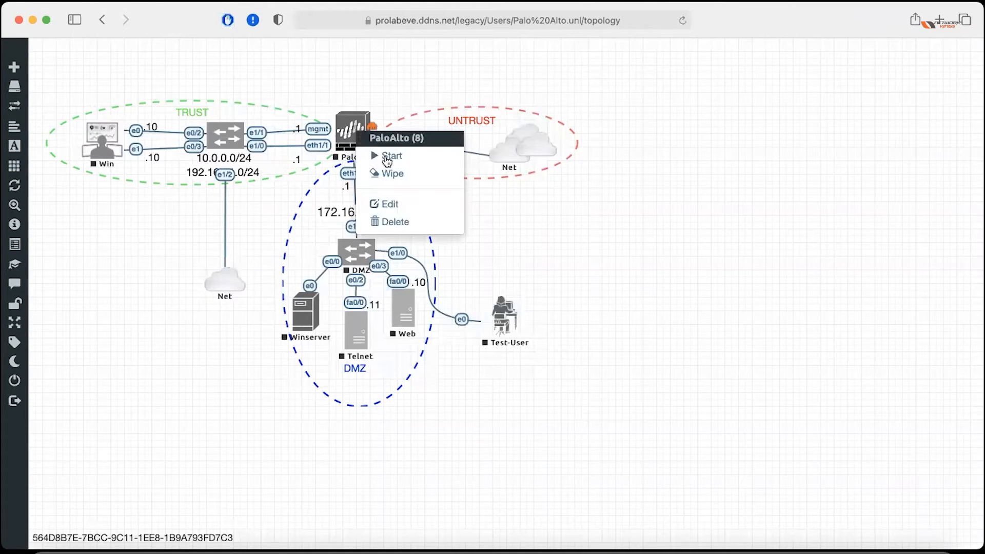
pyautogui.click(225, 146)
pyautogui.click(258, 169)
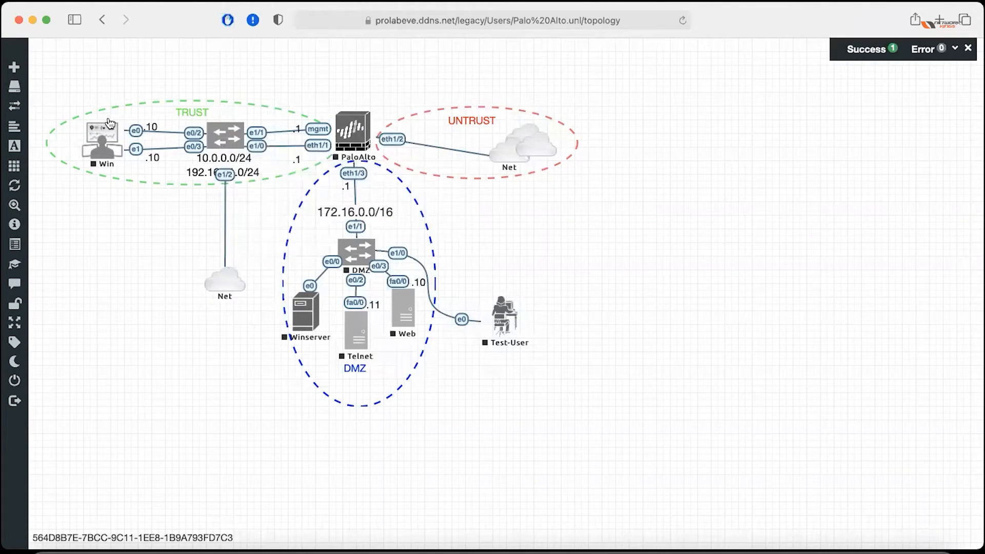
pyautogui.click(95, 137)
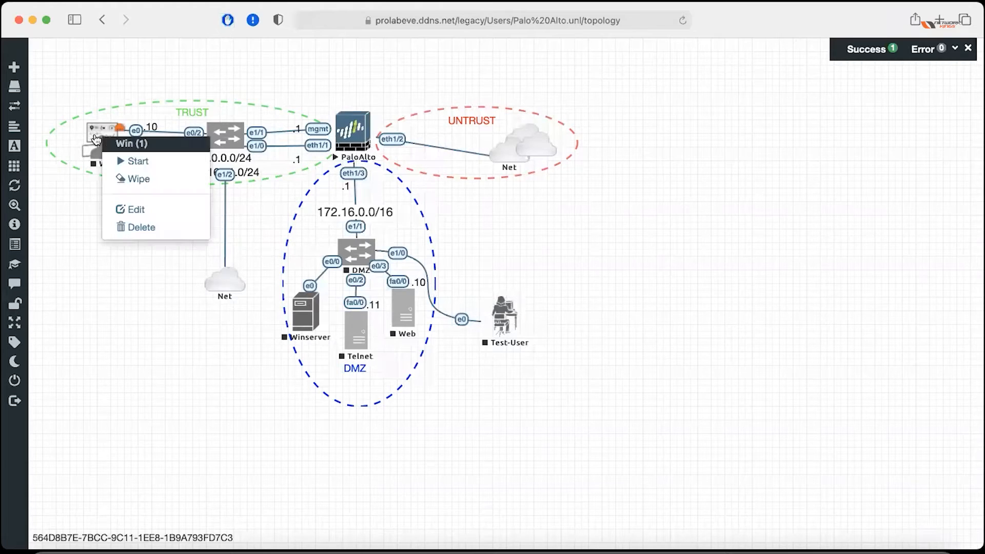
pyautogui.click(138, 161)
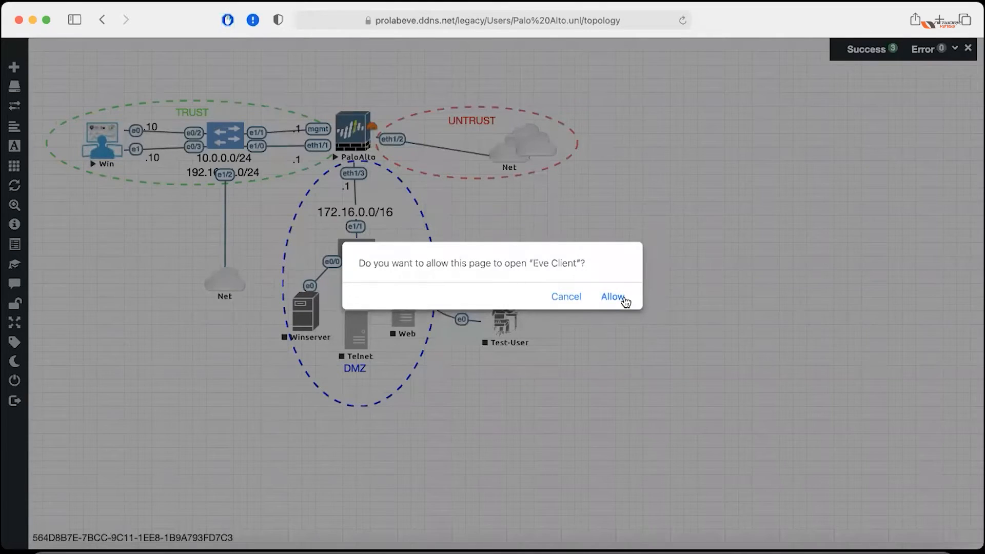
# Allow Eve Client to connect to the Win PC over VNC, then disconnect that session.
pyautogui.press('Return')
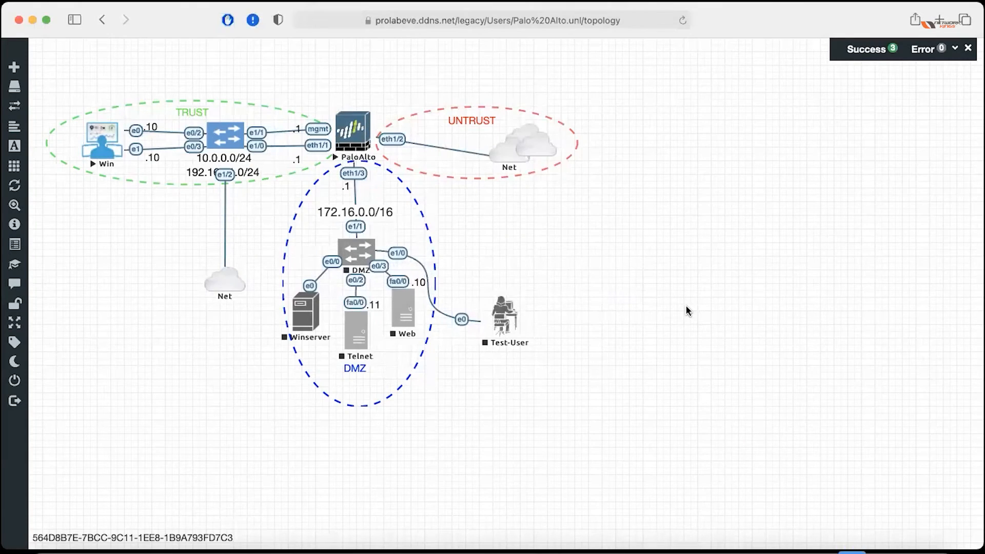
pyautogui.click(589, 290)
pyautogui.moveTo(373, 77); pyautogui.dragTo(580, 87)
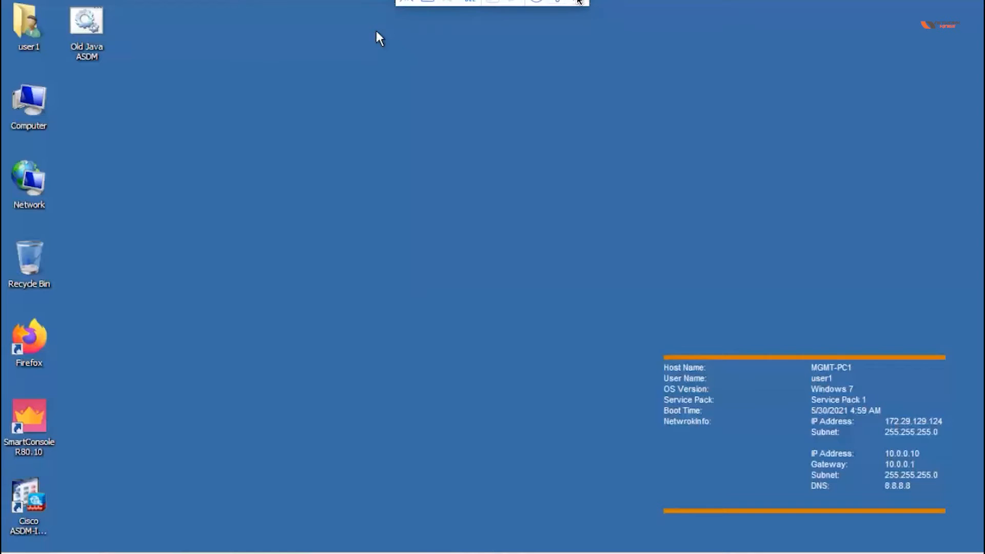
pyautogui.click(579, 3)
pyautogui.click(610, 310)
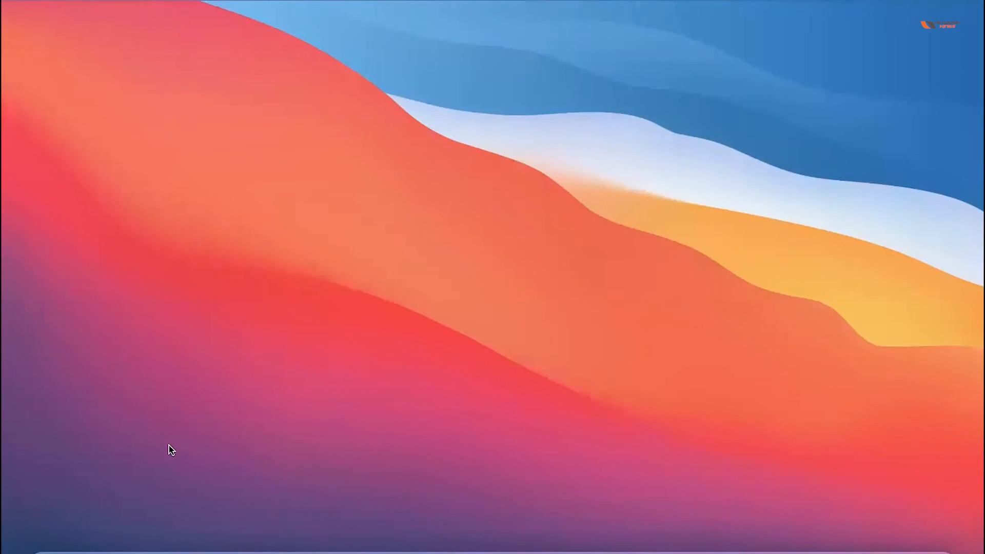
# Switch back to the Safari full-screen space and launch a new VNC connection to the Win PC.
pyautogui.hotkey('ctrl', 'Right')
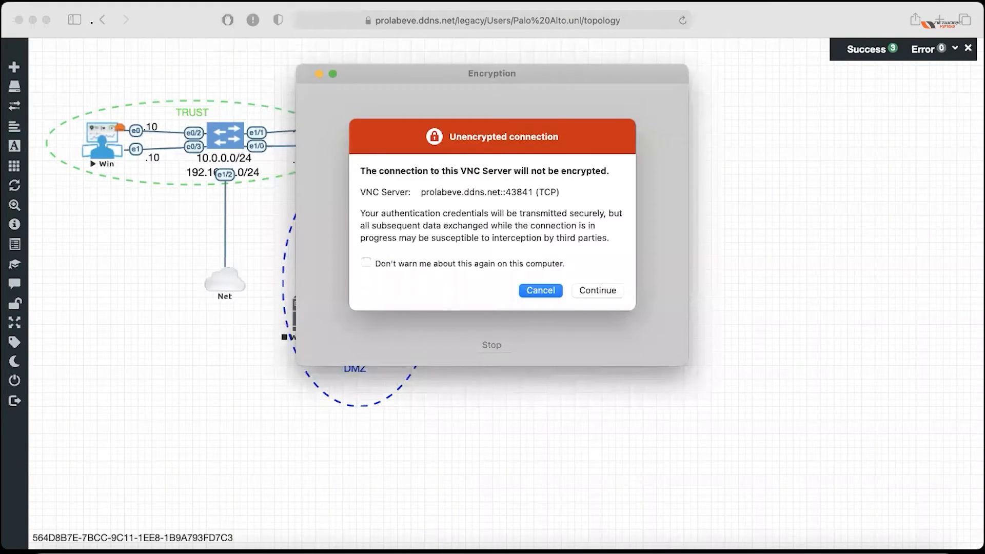
# Show the Win PC's Windows 7 desktop full screen, then return to the EVE-NG topology.
pyautogui.click(598, 290)
pyautogui.click(93, 13)
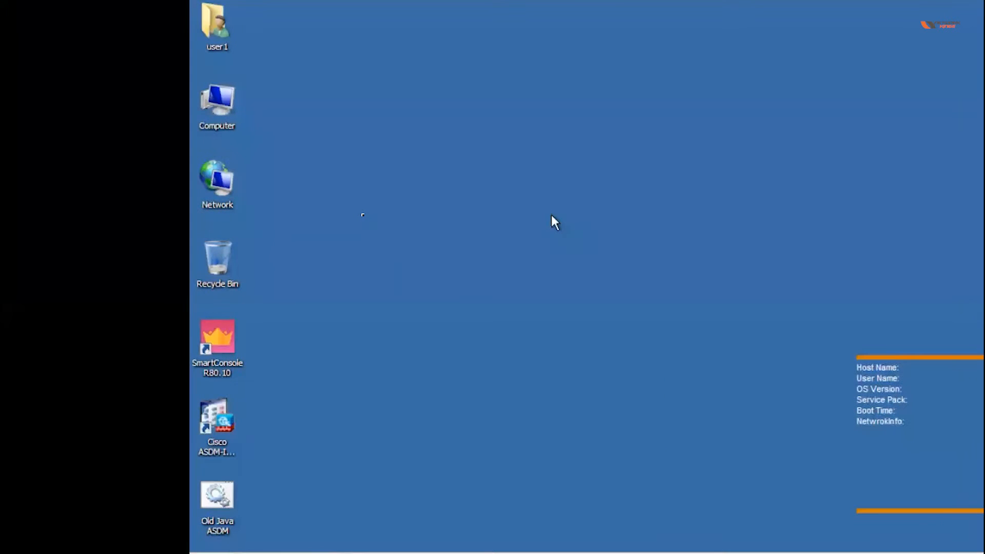
pyautogui.hotkey('ctrl', 'Left')
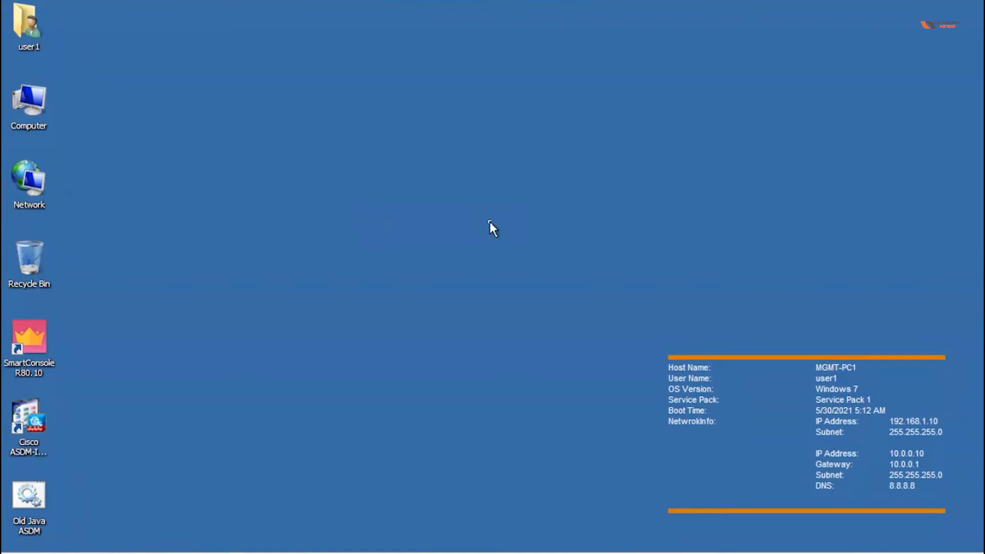
pyautogui.hotkey('ctrl', 'Left')
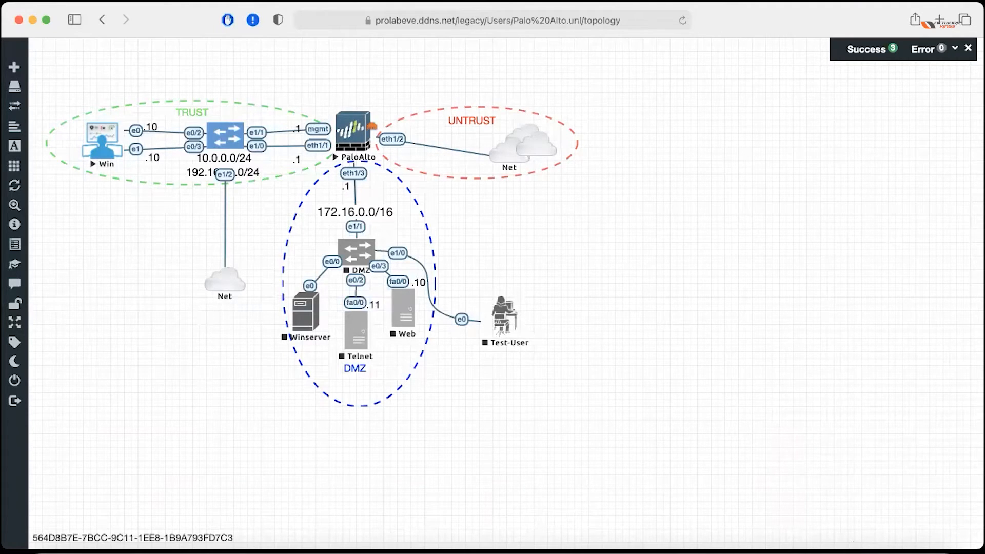
# Reopen the PaloAlto firewall console in VNC Viewer, accepting the unencrypted connection.
pyautogui.moveTo(852, 553)
pyautogui.click(831, 539)
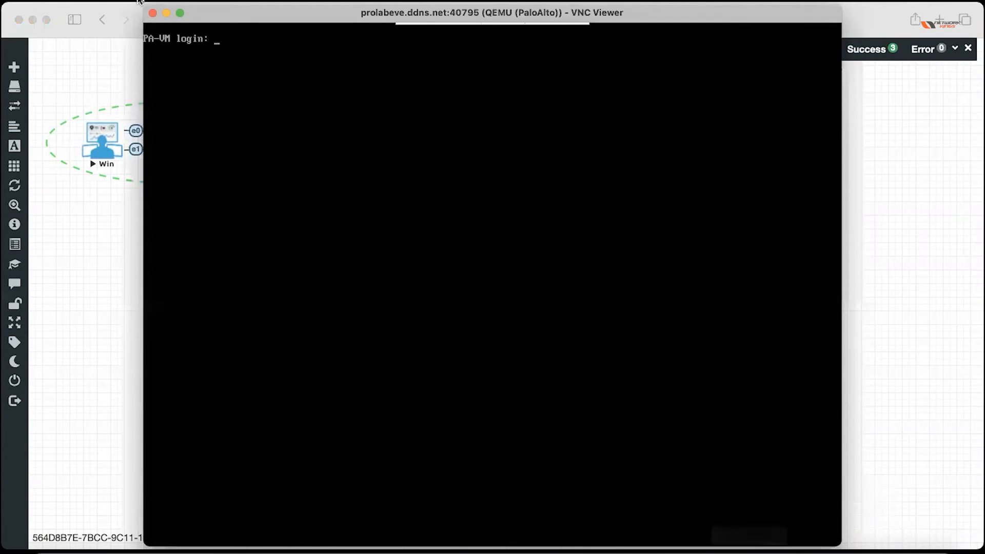
pyautogui.click(153, 14)
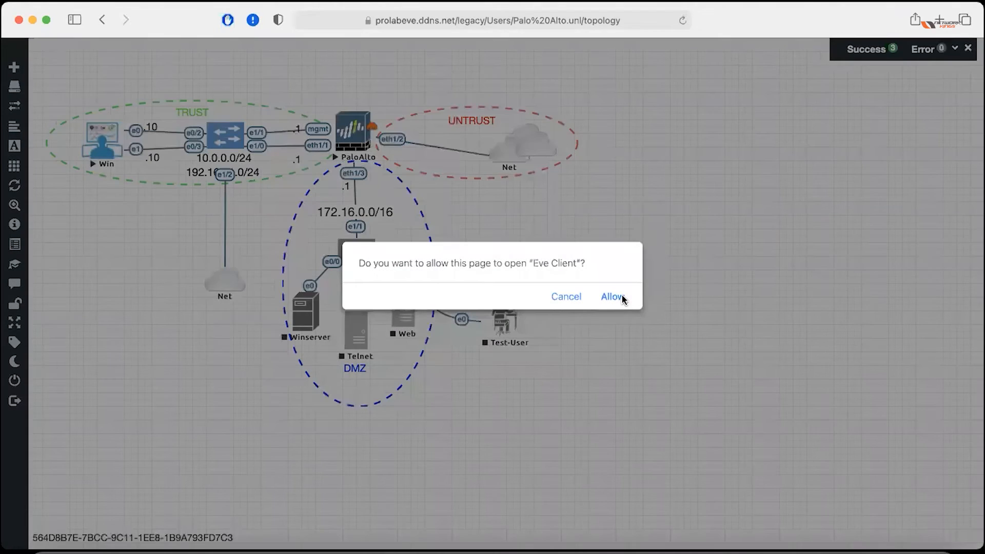
pyautogui.click(623, 295)
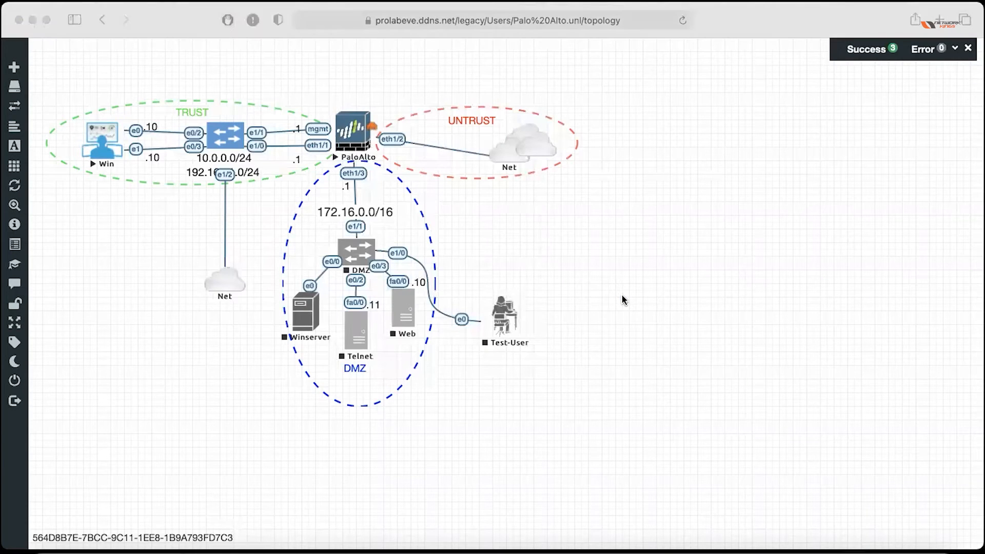
pyautogui.click(603, 292)
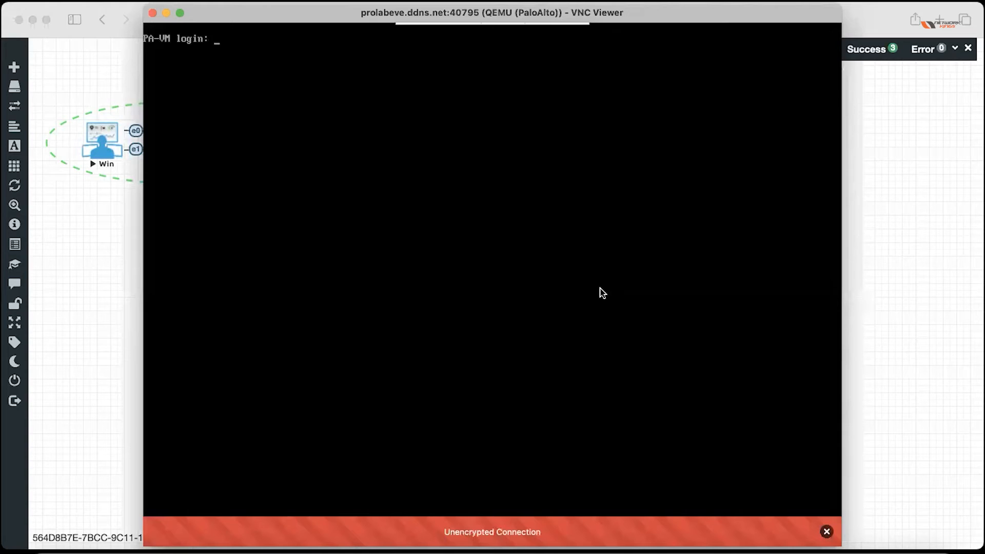
# Try logging in as admin twice at the PA-VM console, then close the console window.
pyautogui.write('admin')
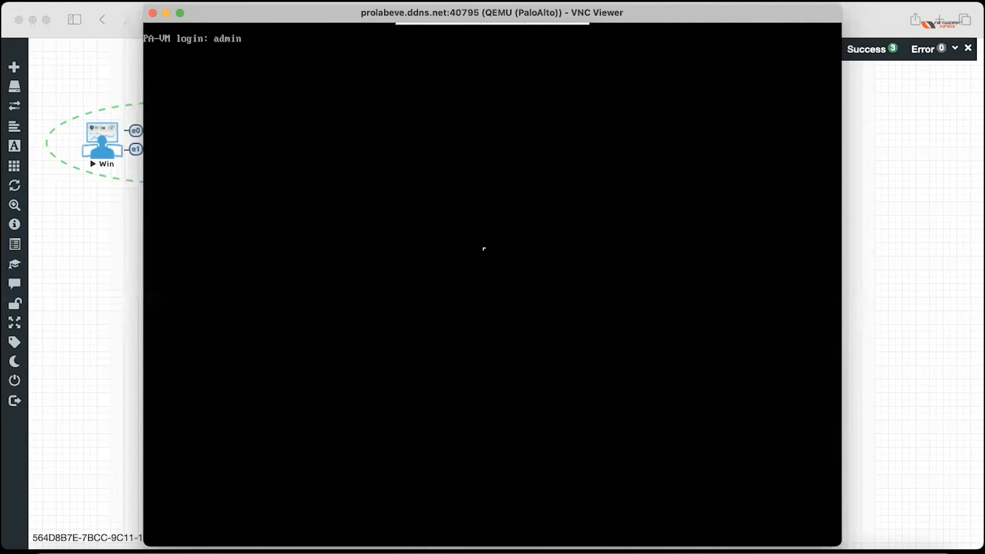
pyautogui.press('Return')
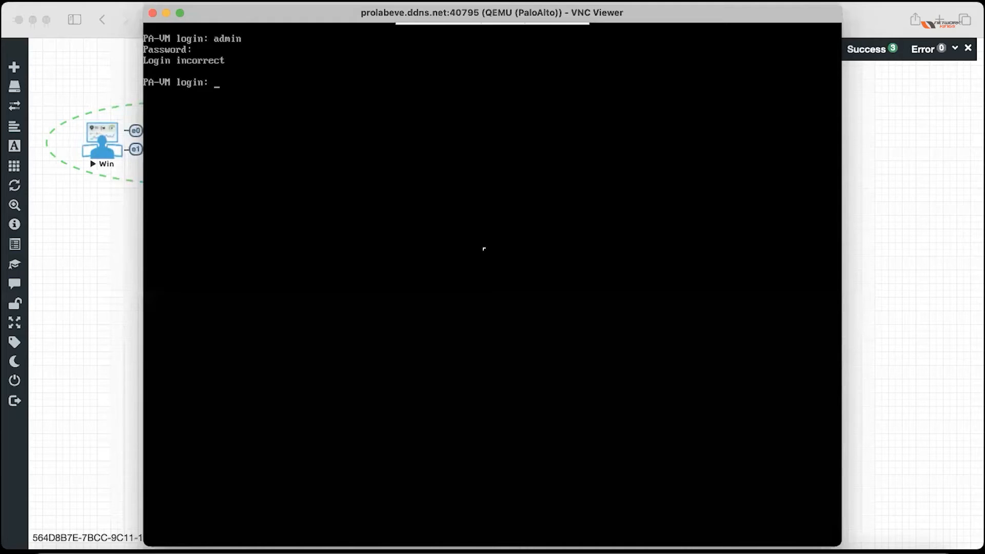
pyautogui.write('admin')
pyautogui.press('Return')
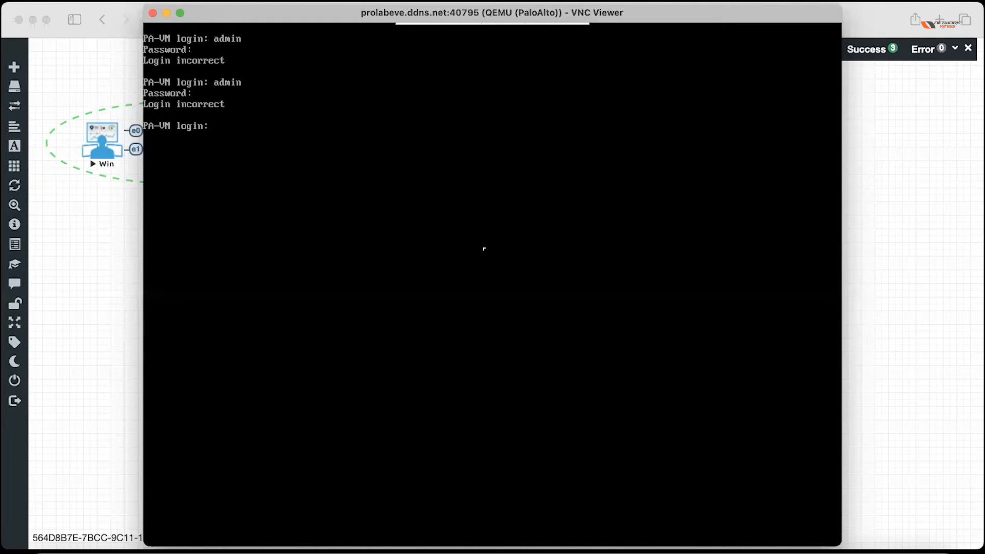
pyautogui.click(152, 12)
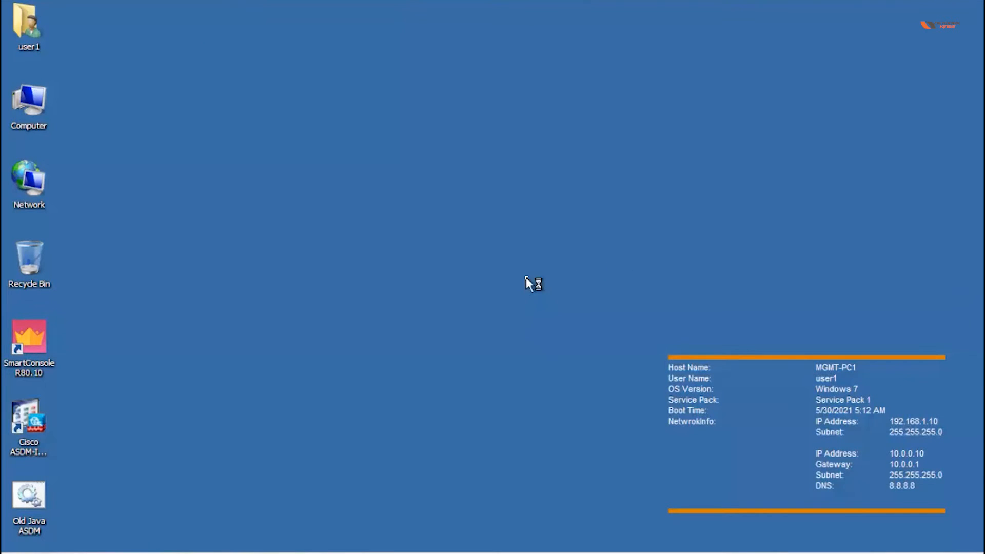
# On the Win PC, dismiss Chrome's Restore pages prompt and load 192.168.1.1.
pyautogui.hotkey('ctrl', 'Left')
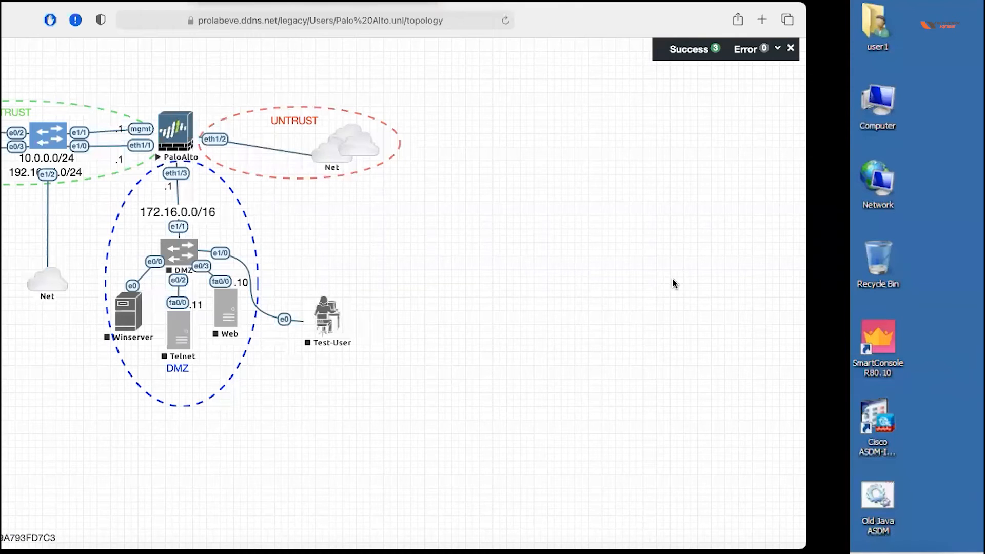
pyautogui.hotkey('ctrl', 'Right')
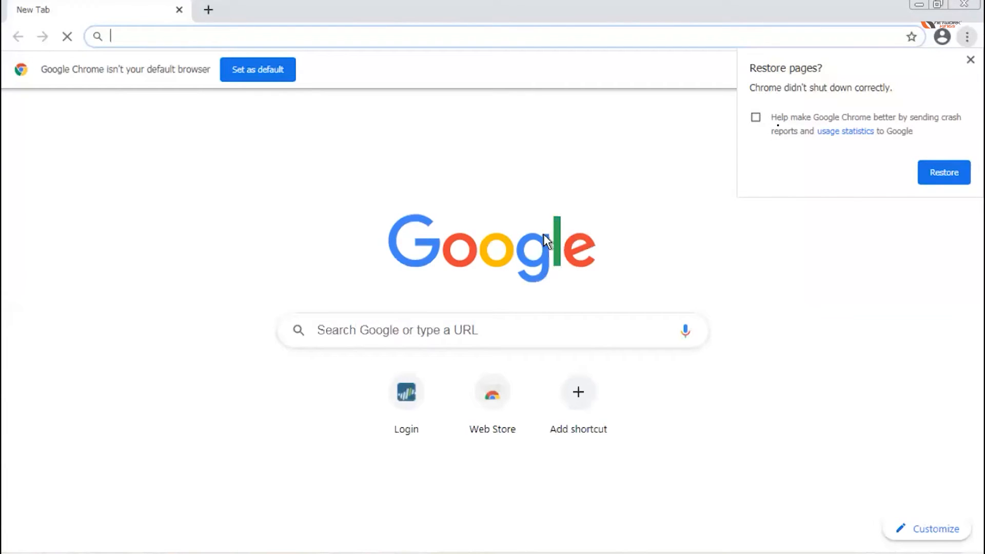
pyautogui.click(970, 60)
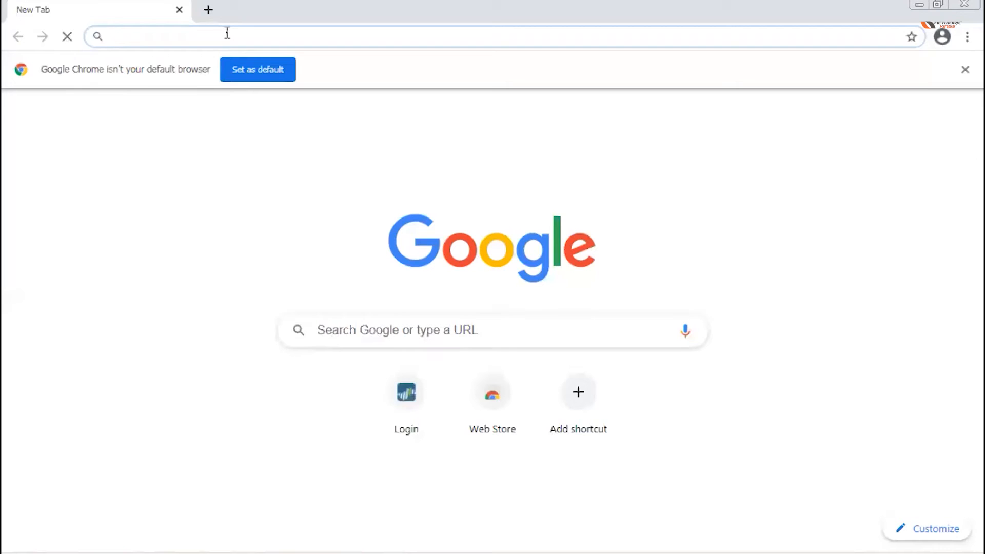
pyautogui.write('admin')
pyautogui.press('BackSpace')
pyautogui.press('BackSpace')
pyautogui.press('BackSpace')
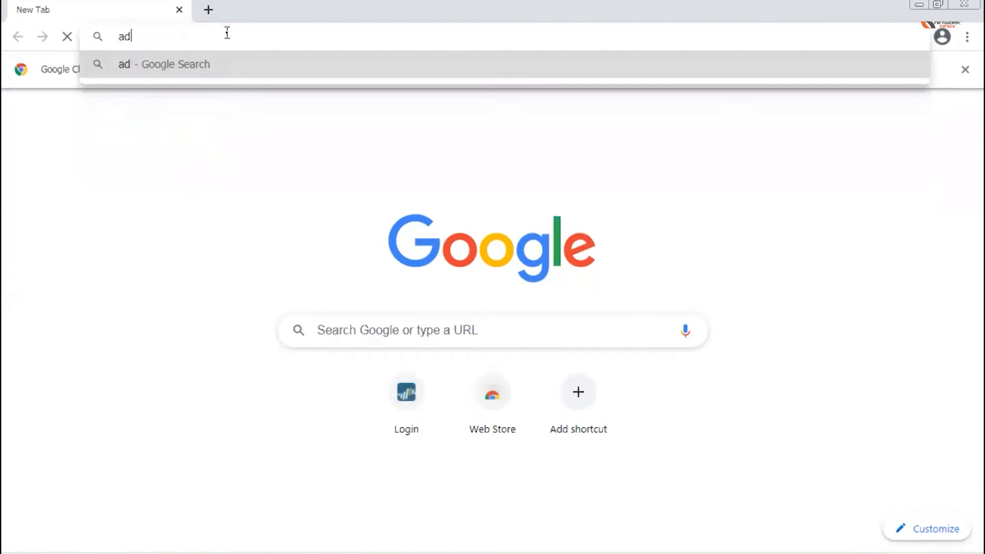
pyautogui.press('BackSpace')
pyautogui.press('BackSpace')
pyautogui.write('192.168.1.1')
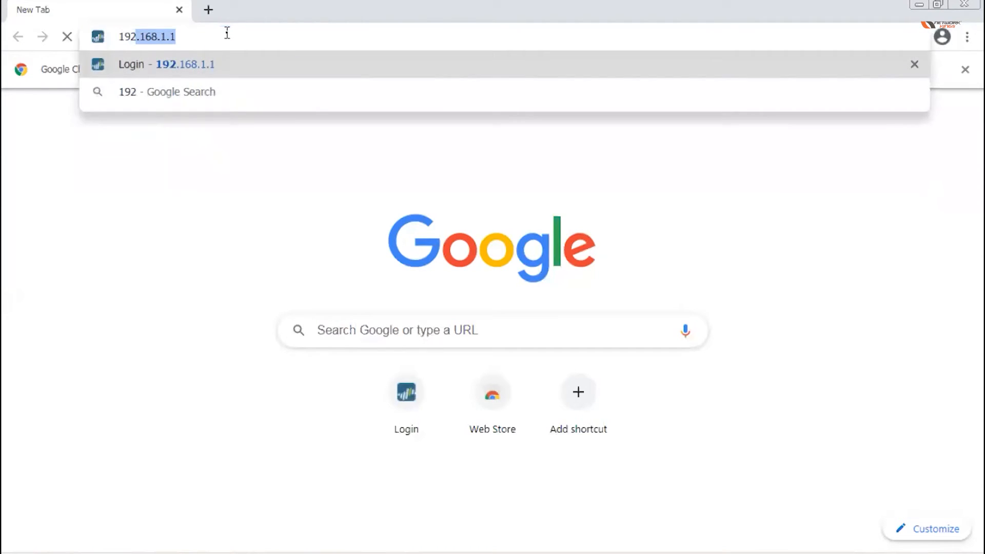
pyautogui.press('Return')
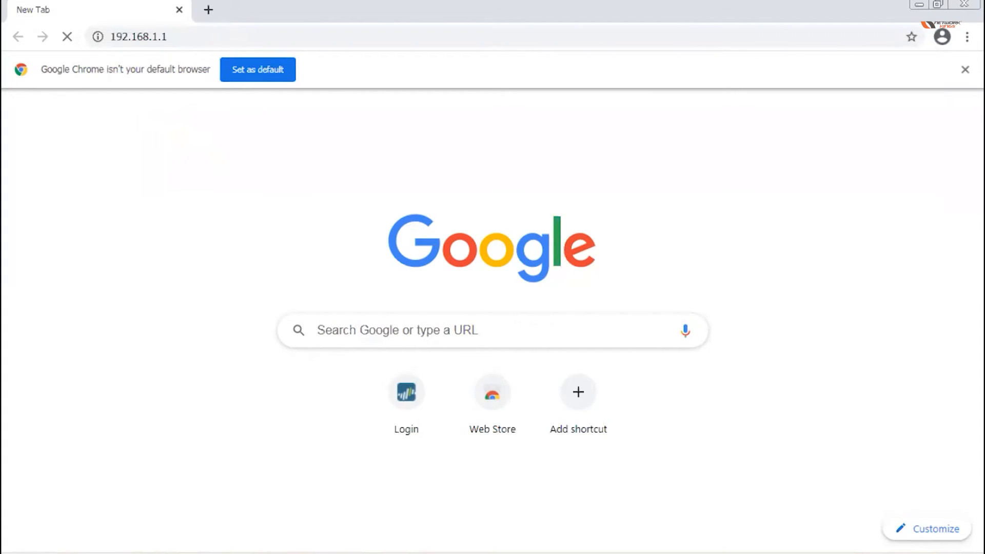
pyautogui.press('super')
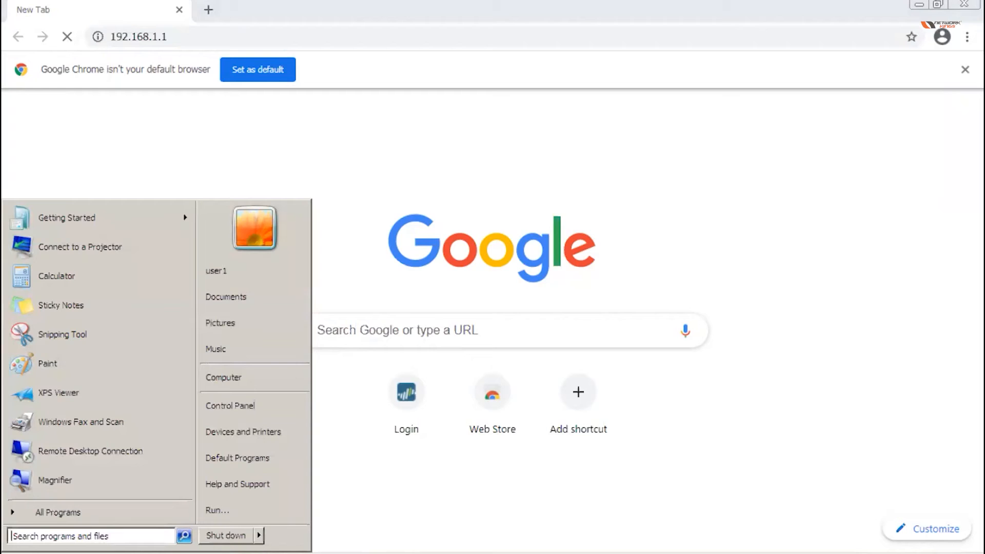
pyautogui.write('cmd')
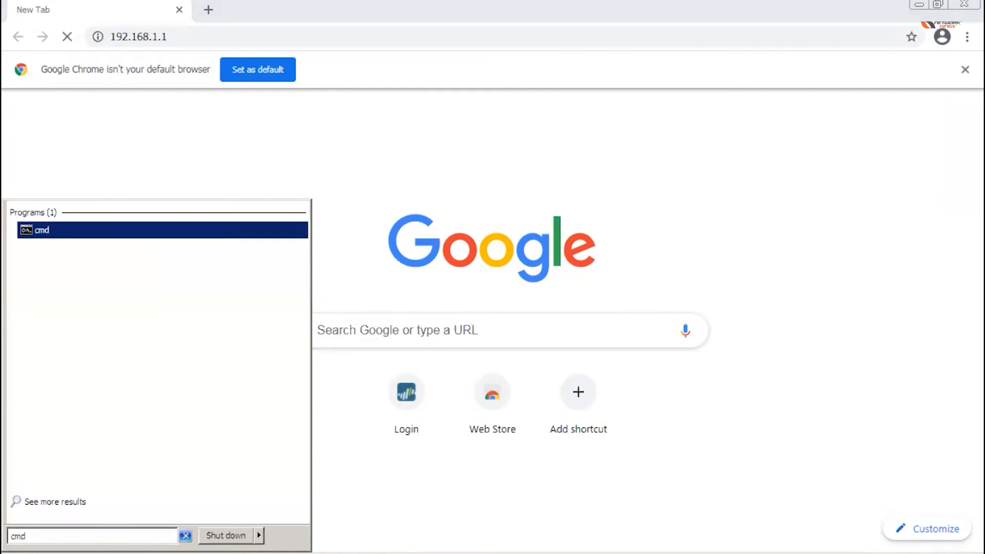
pyautogui.press('Return')
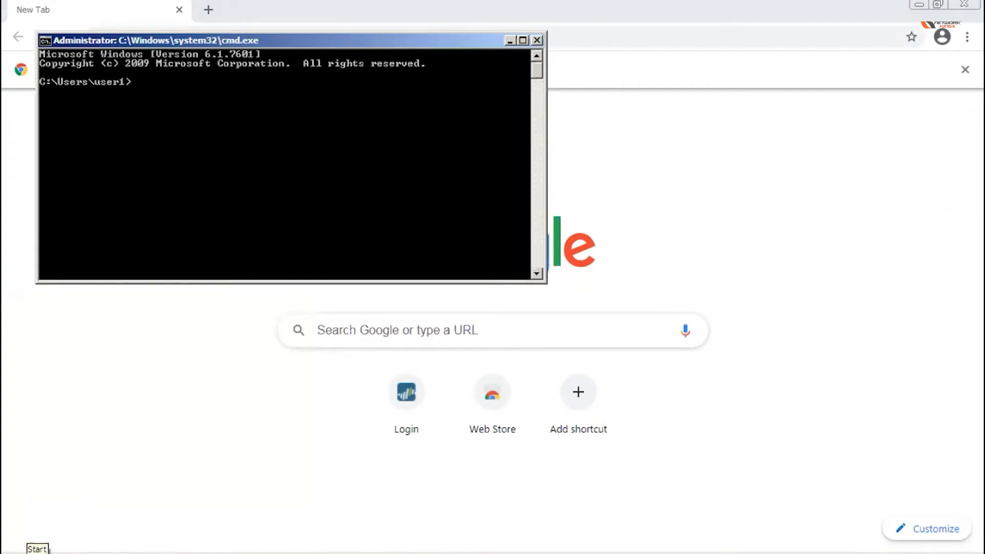
pyautogui.write('ipconfig')
pyautogui.press('Return')
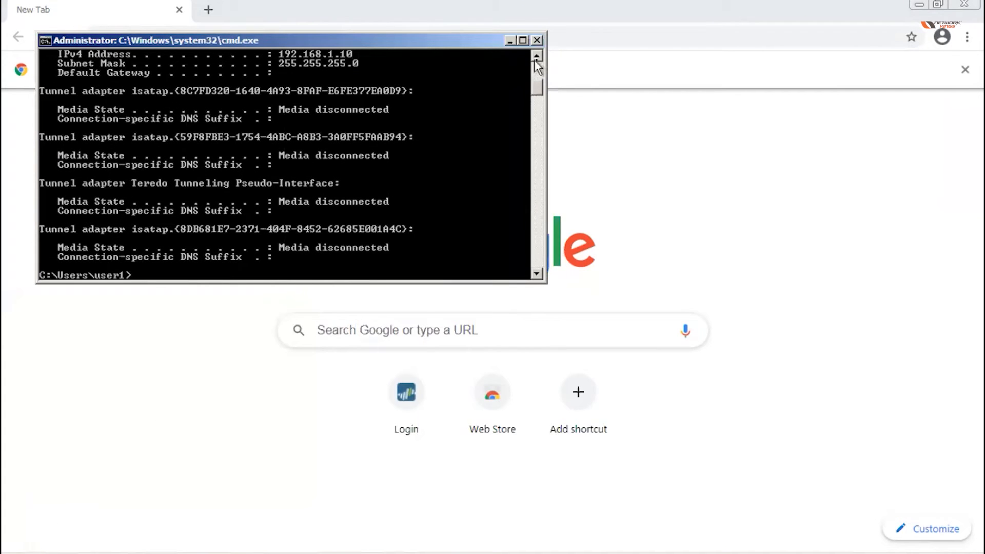
pyautogui.moveTo(538, 56); pyautogui.dragTo(539, 56)
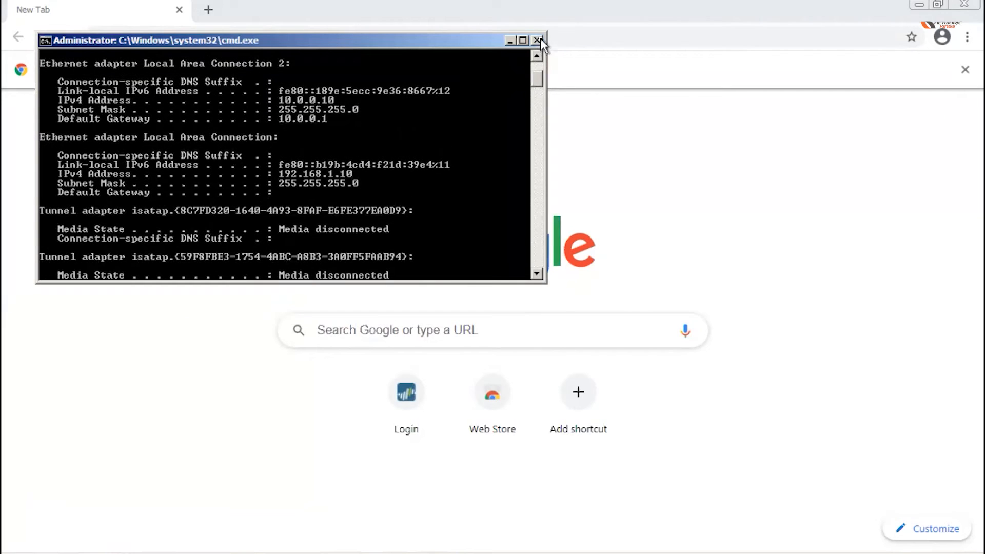
pyautogui.click(538, 40)
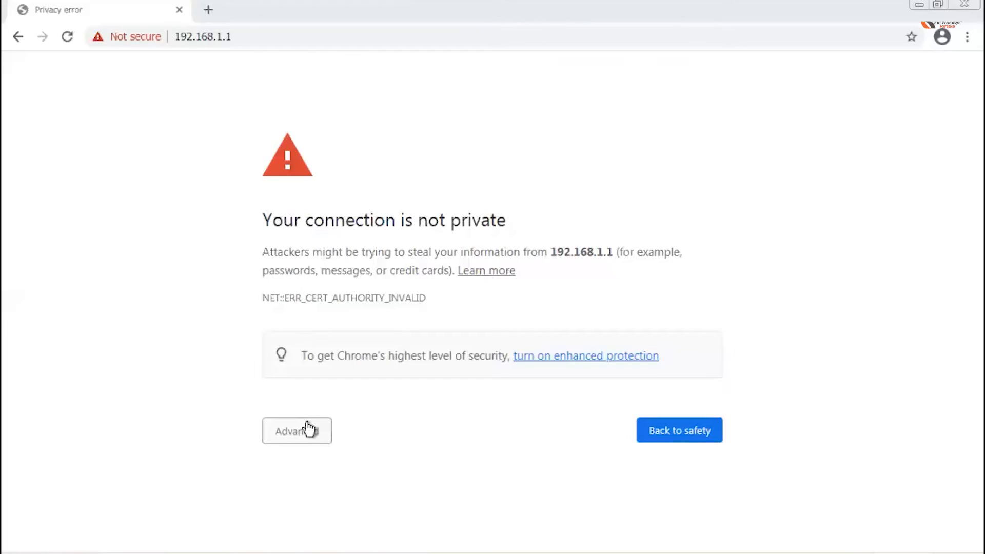
# Bypass Chrome's certificate warning and proceed to the unsafe 192.168.1.1 site.
pyautogui.click(301, 430)
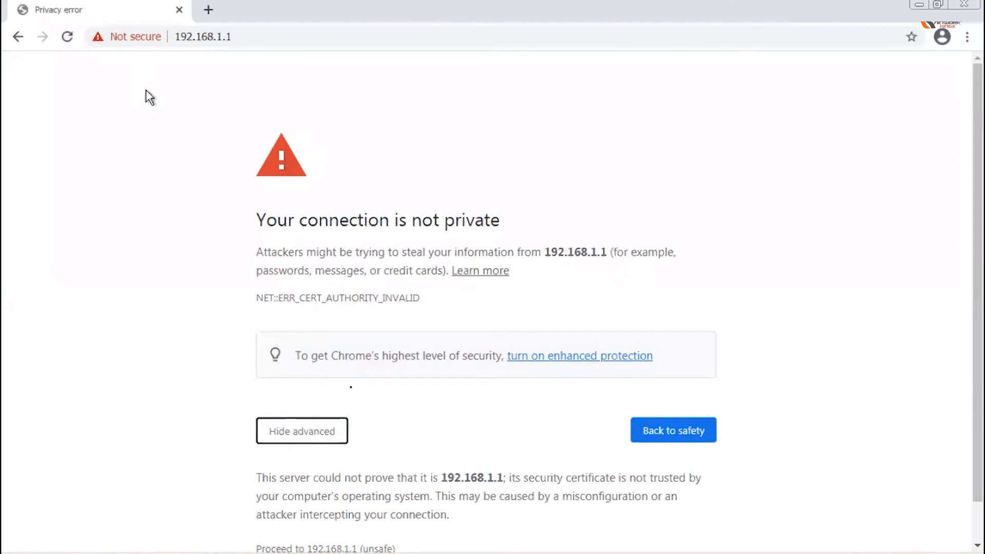
pyautogui.scroll(-1, 351, 393)
pyautogui.click(336, 505)
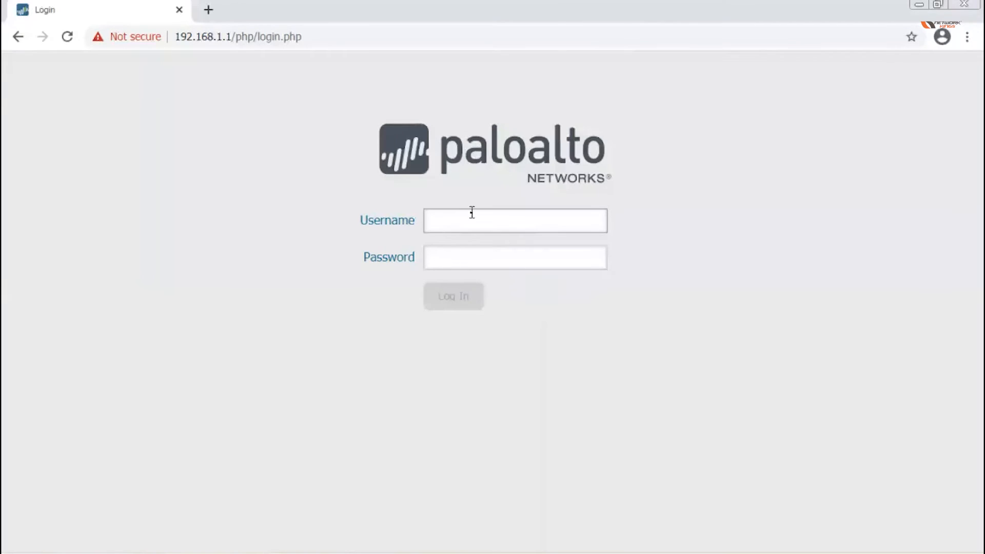
# Enter the username and password on the Palo Alto login page and submit them.
pyautogui.write('admin')
pyautogui.press('Tab')
pyautogui.write('admin')
pyautogui.press('Return')
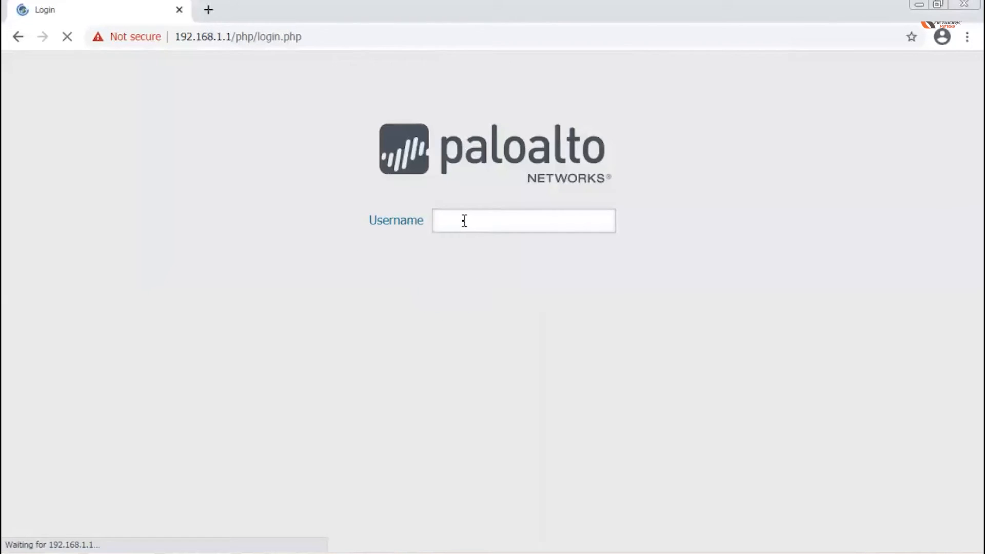
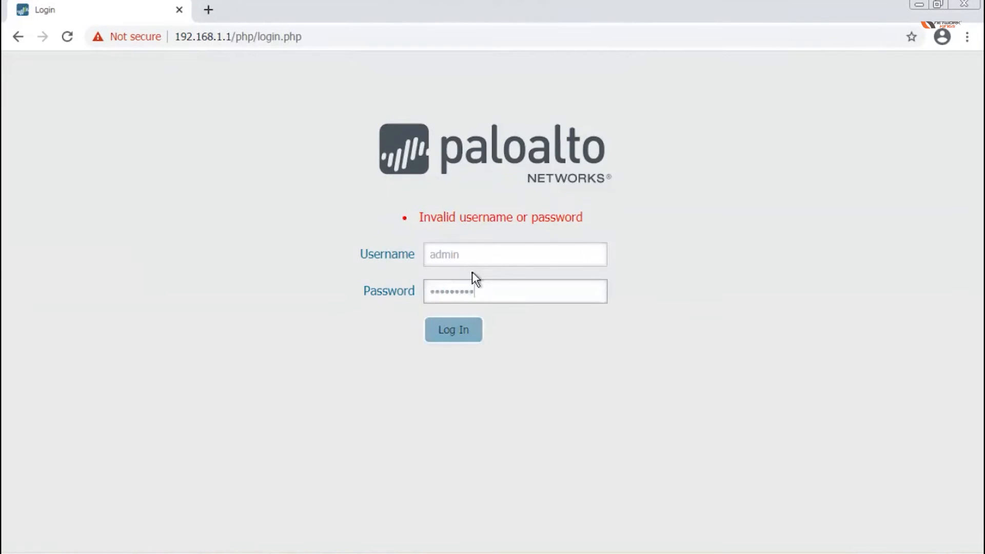
# Log in to the PAN-OS web UI as admin and wait for the PAN-OS 9.1 dashboard and Welcome dialog.
pyautogui.press('Return')
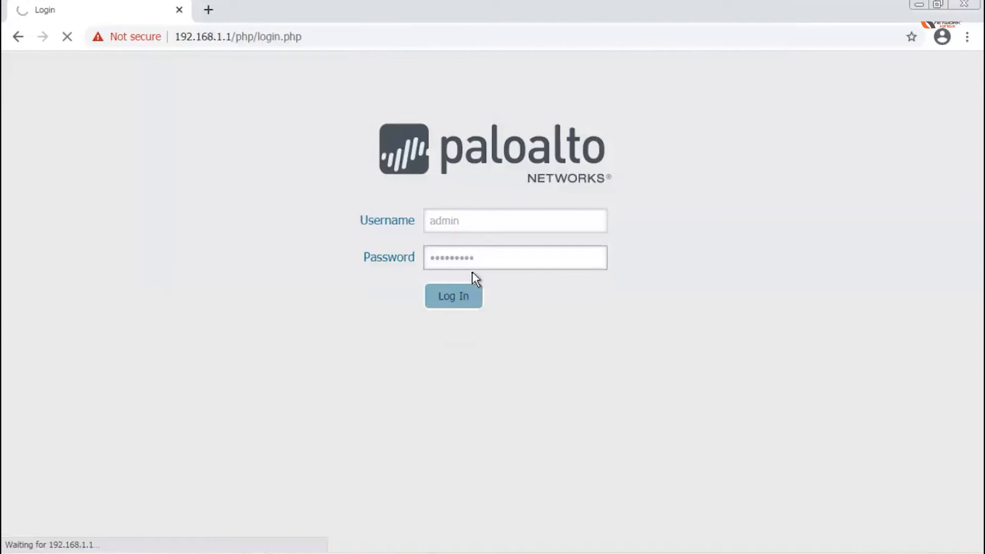
pyautogui.press('Return')
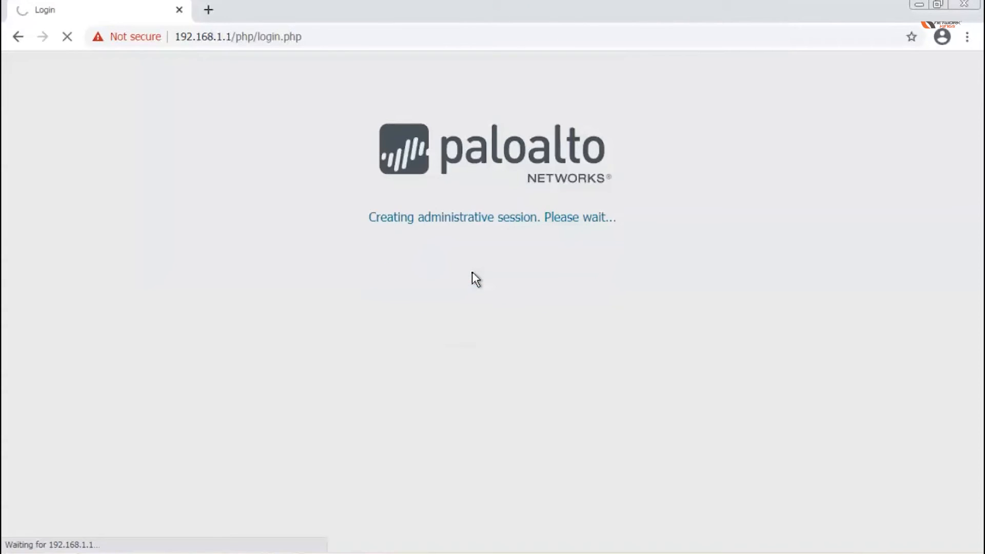
pyautogui.hotkey('ctrl', 'Left')
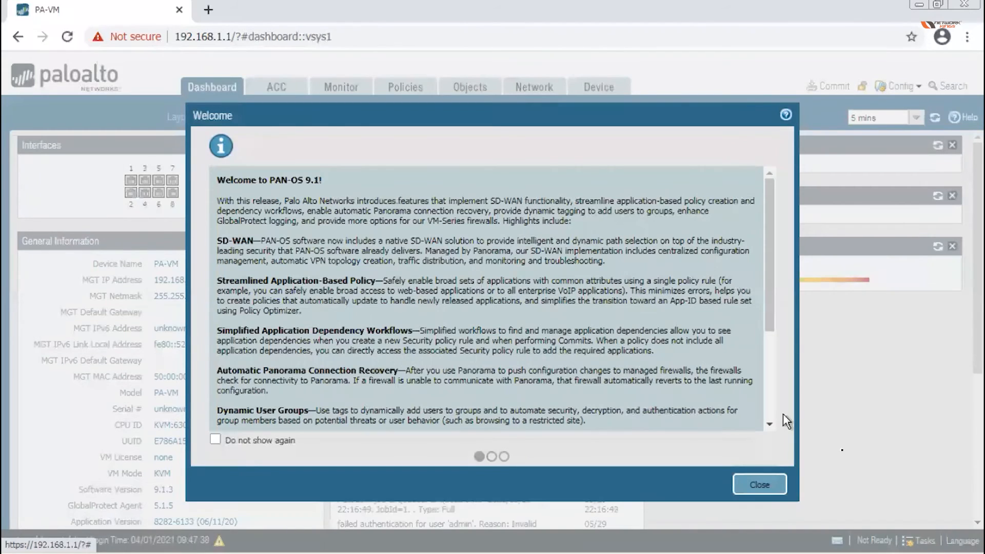
# Close the Welcome to PAN-OS 9.1 dialog and scroll through the dashboard widgets and back up.
pyautogui.click(763, 485)
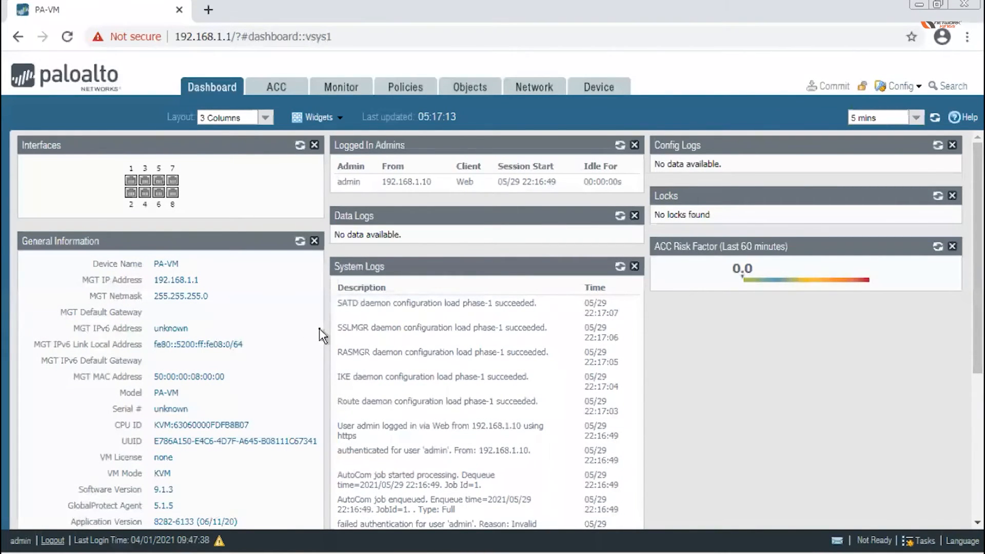
pyautogui.scroll(-3, 319, 328)
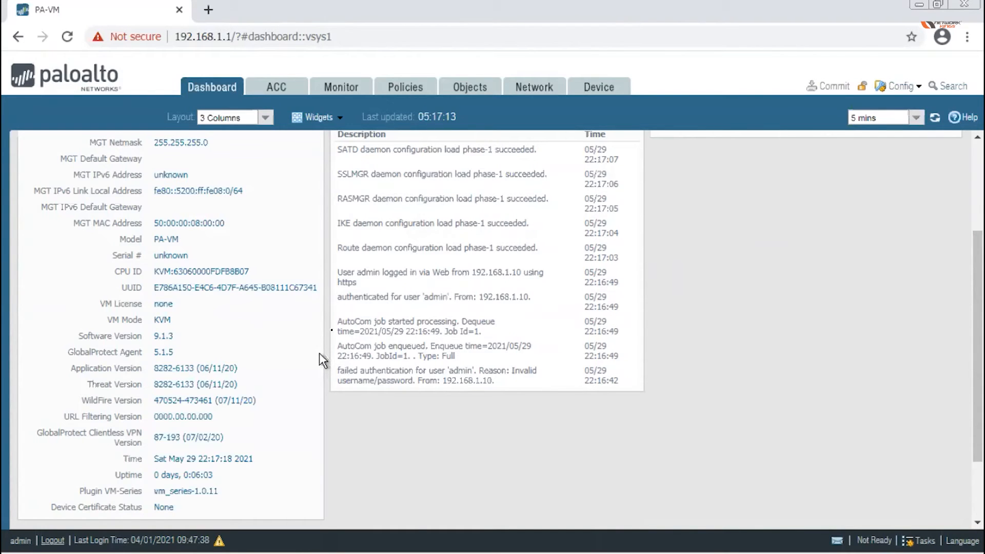
pyautogui.scroll(3, 310, 344)
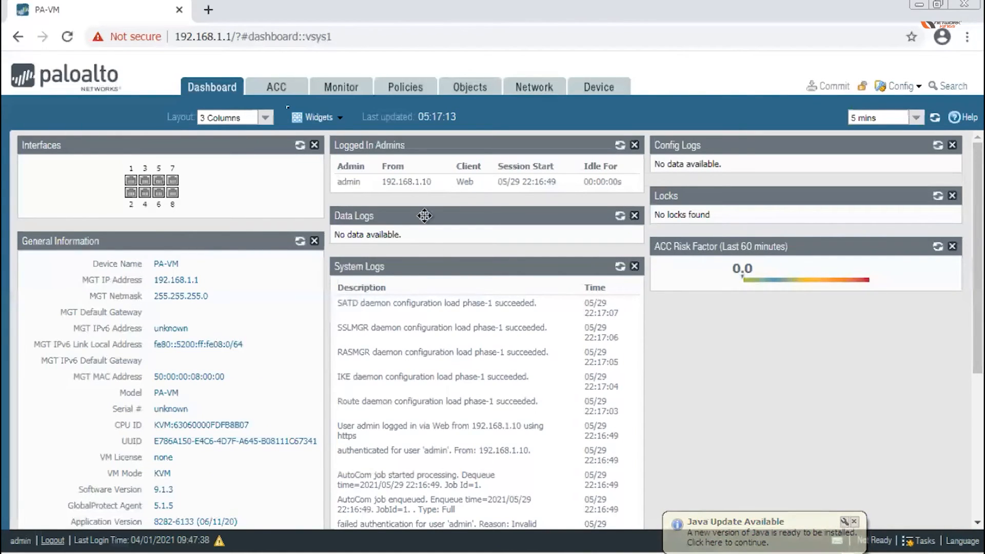
# Reveal the firewall's full https 192.168.1.1 address in the browser address bar.
pyautogui.click(181, 36)
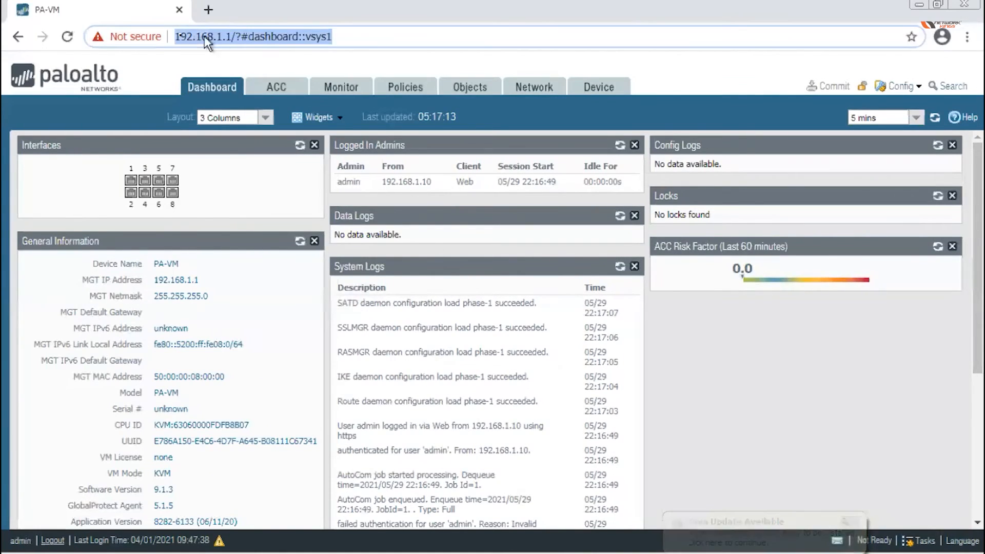
pyautogui.click(181, 36)
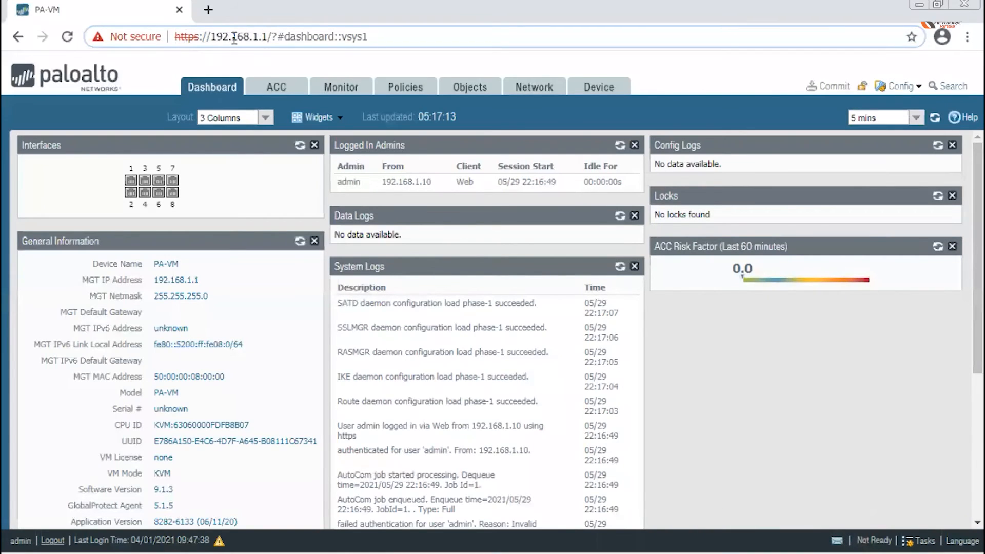
pyautogui.click(270, 37)
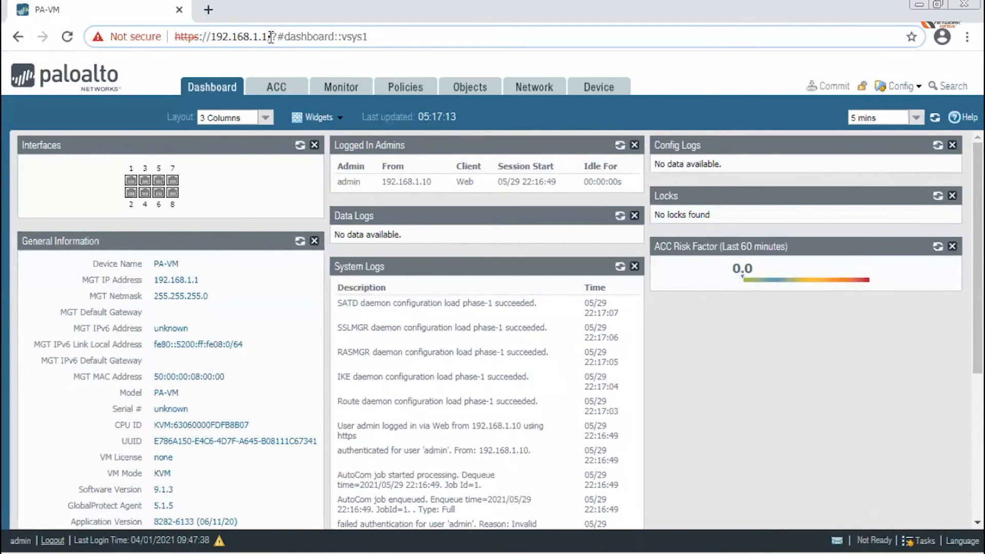
# Review the management interface settings under Device > Setup, then return to the Dashboard.
pyautogui.click(598, 92)
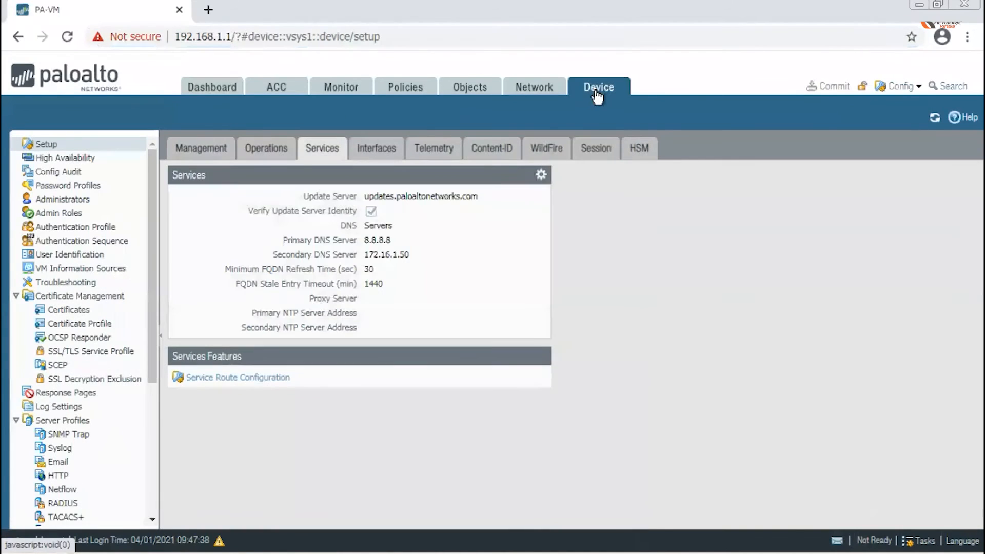
pyautogui.click(377, 148)
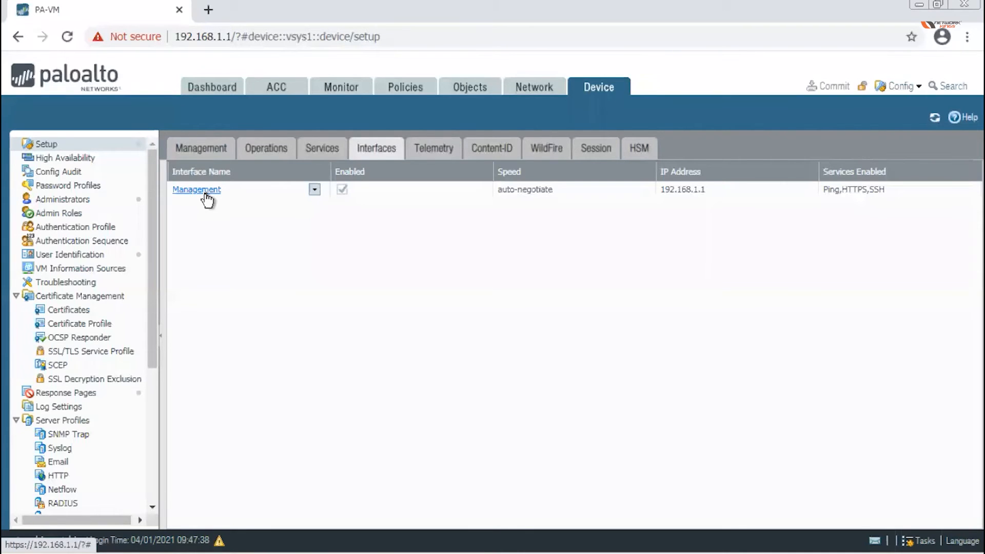
pyautogui.click(214, 90)
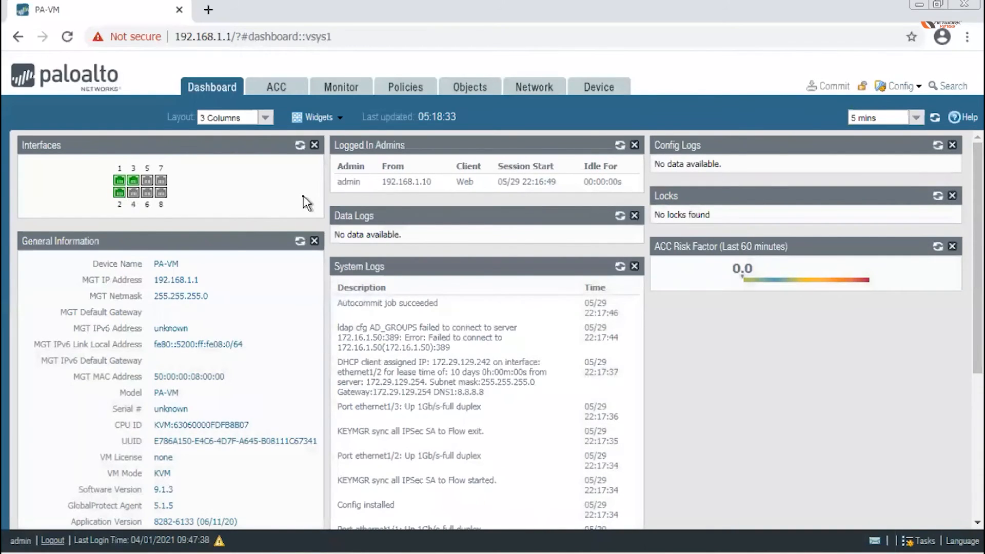
# Add the System > High Availability widget and check ethernet1/3 in the Interfaces widget.
pyautogui.click(330, 122)
pyautogui.moveTo(343, 156)
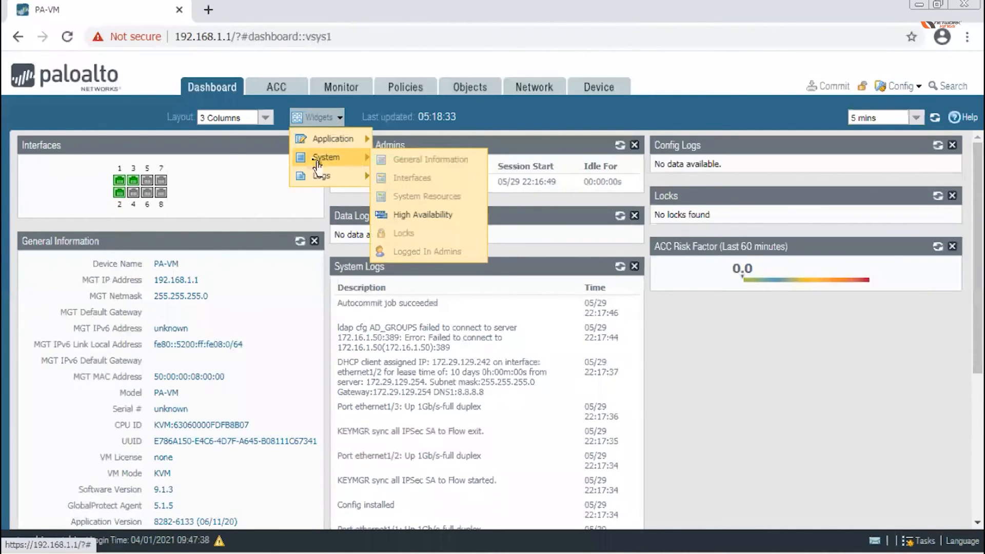
pyautogui.click(428, 216)
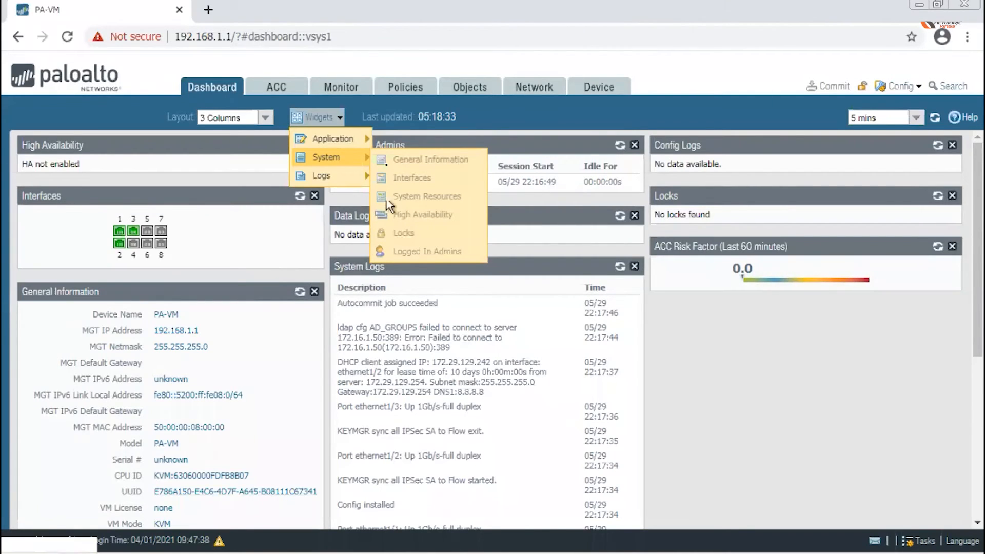
pyautogui.moveTo(352, 177)
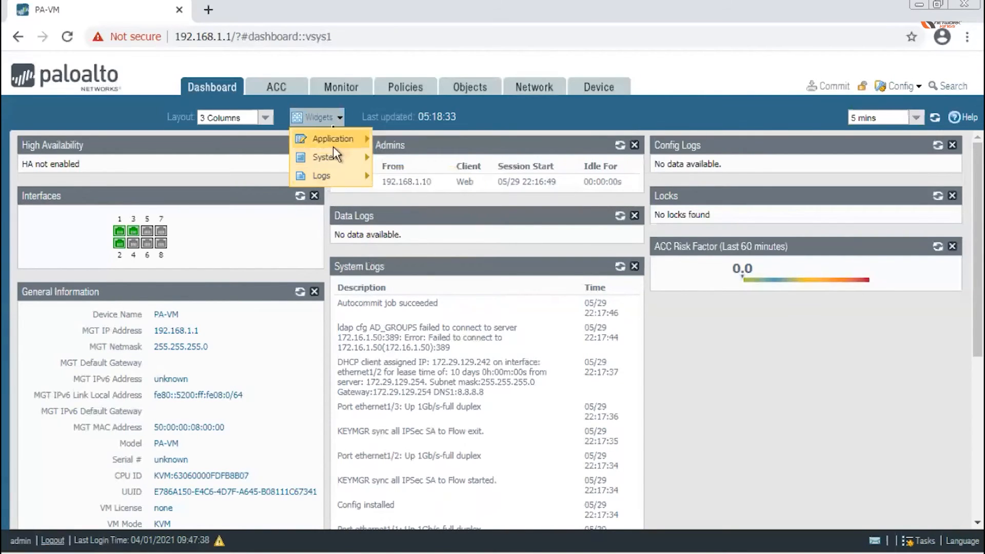
pyautogui.click(326, 119)
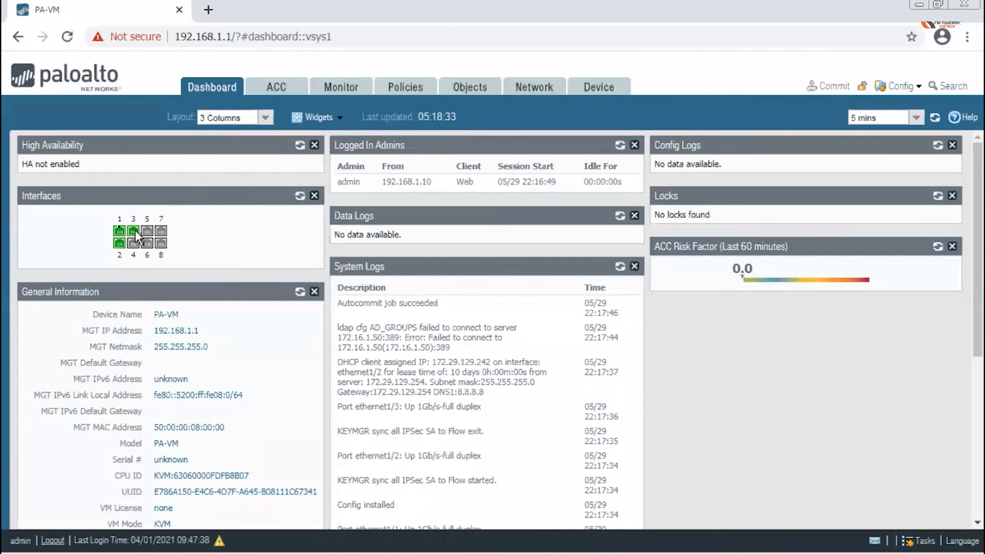
pyautogui.moveTo(133, 235)
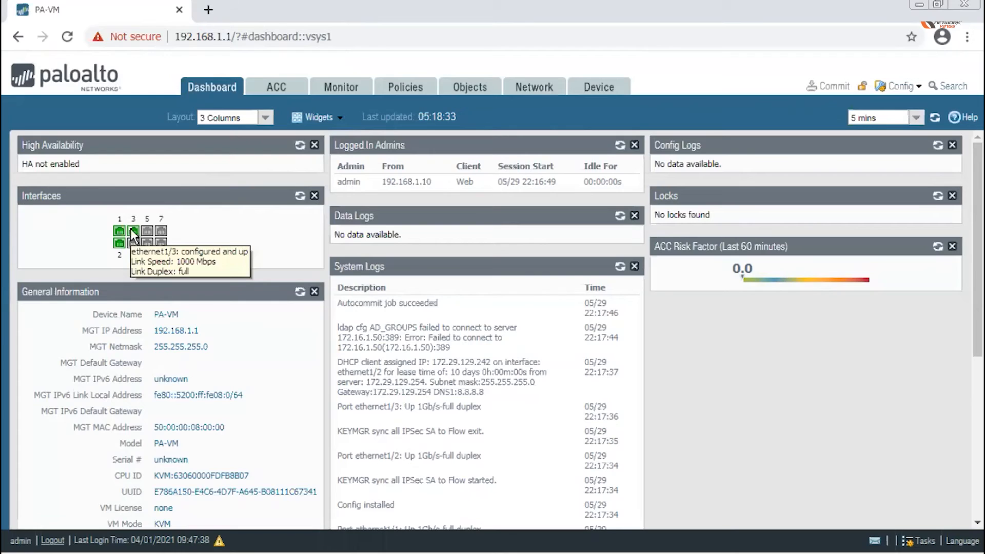
# Review Network > Zones and the Ethernet interfaces table, then switch to the EVE-NG topology.
pyautogui.click(544, 91)
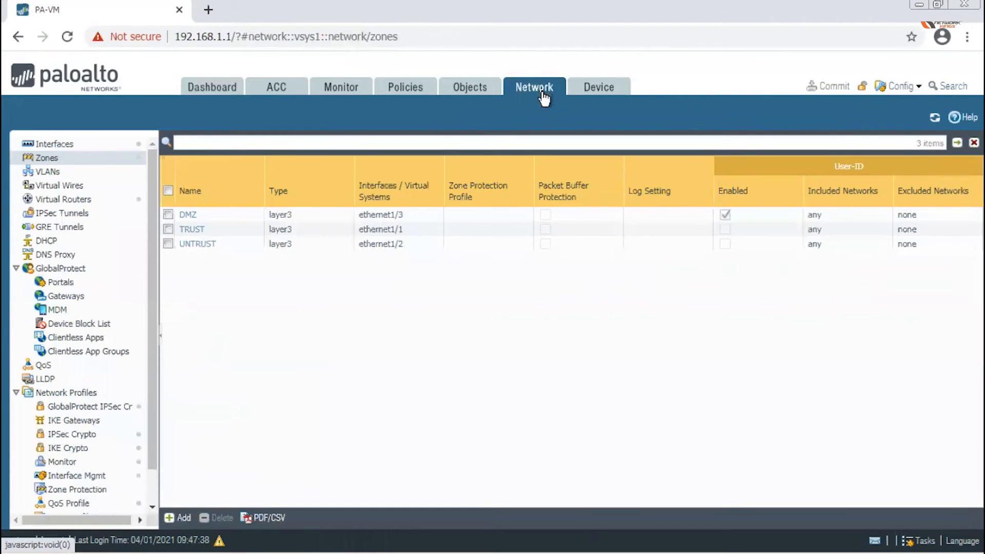
pyautogui.click(42, 163)
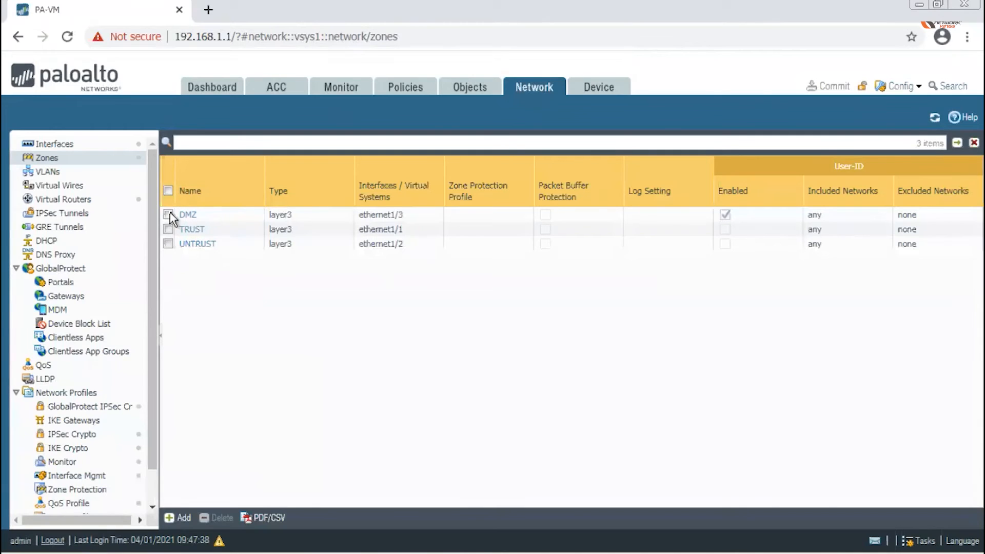
pyautogui.click(55, 146)
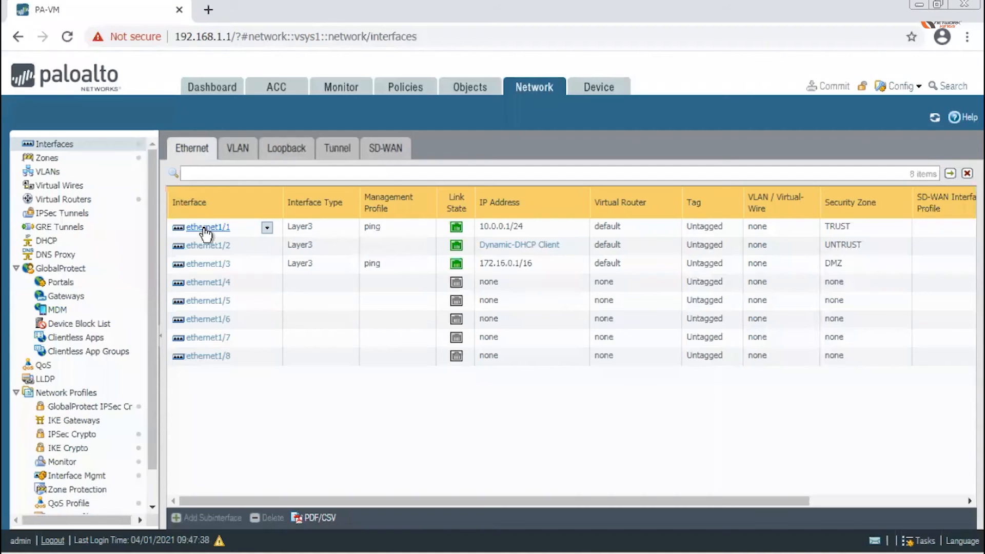
pyautogui.hotkey('ctrl', 'Left')
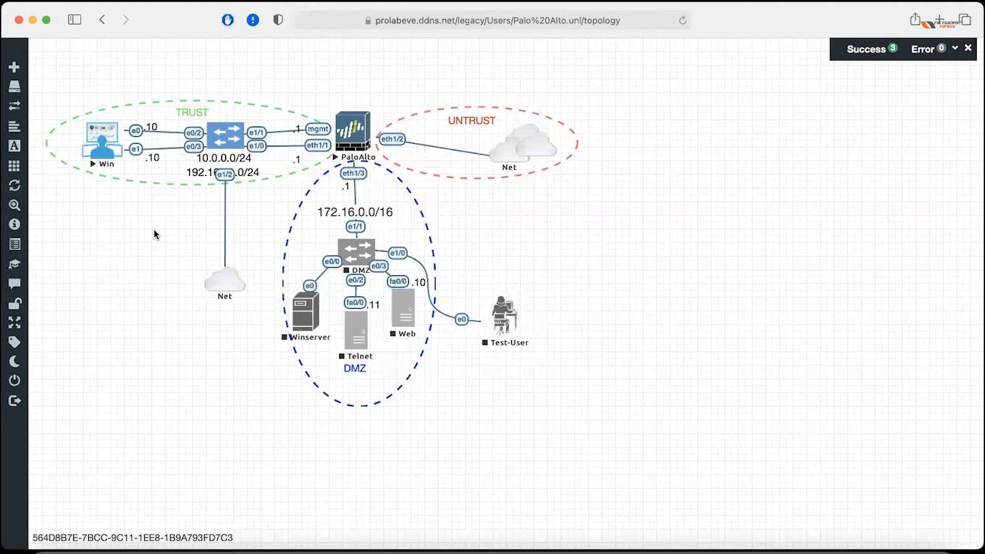
# View the Net cloud's Edit settings in EVE-NG, cancel unchanged, and return to PA-VM.
pyautogui.moveTo(224, 281)
pyautogui.rightClick(228, 281)
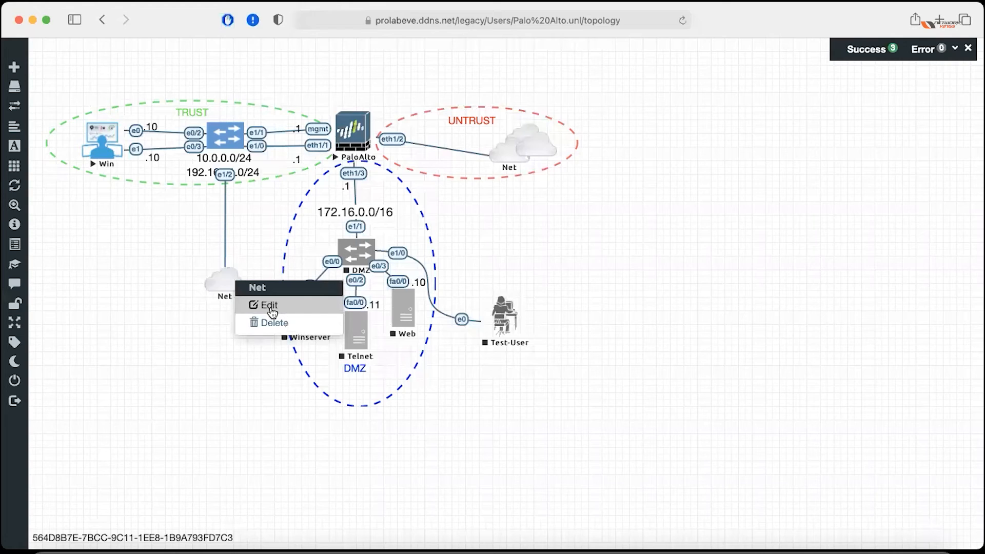
pyautogui.click(272, 311)
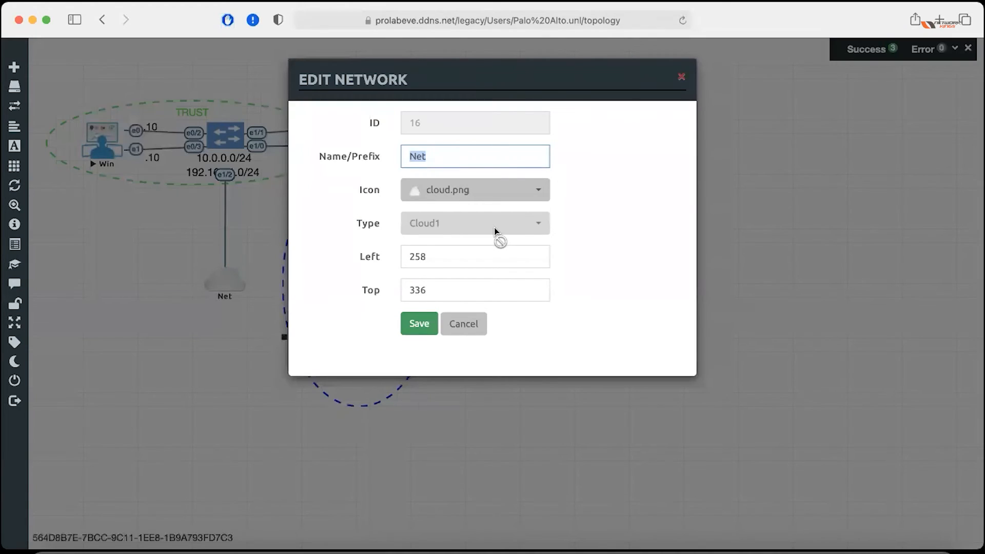
pyautogui.click(465, 328)
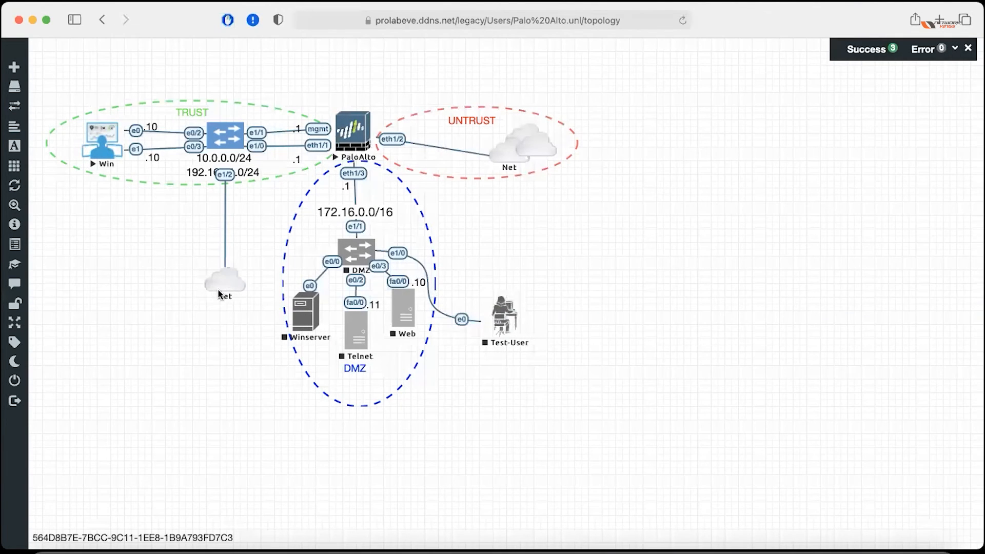
pyautogui.moveTo(228, 290)
pyautogui.moveTo(298, 305)
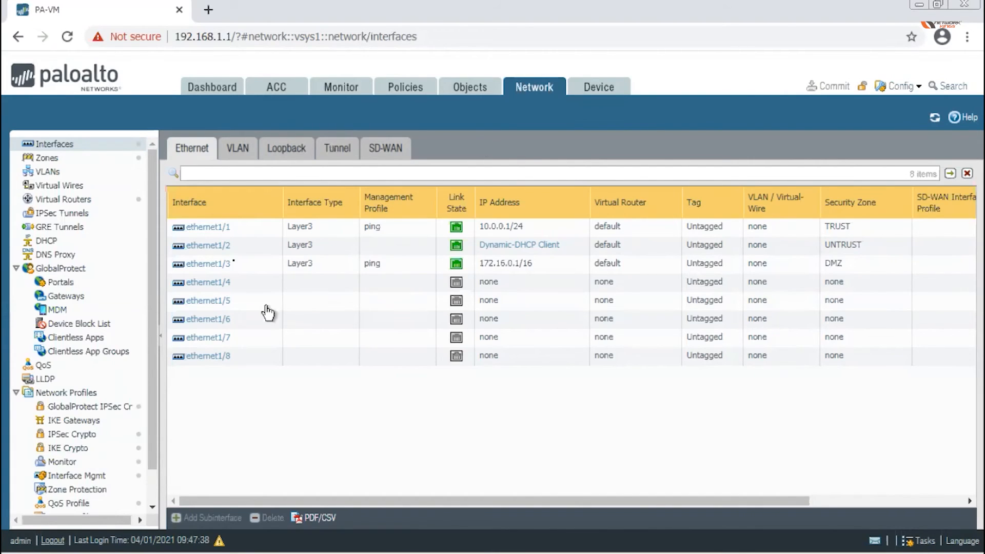
# Open ethernet1/1's interface settings and close them without changes.
pyautogui.click(207, 231)
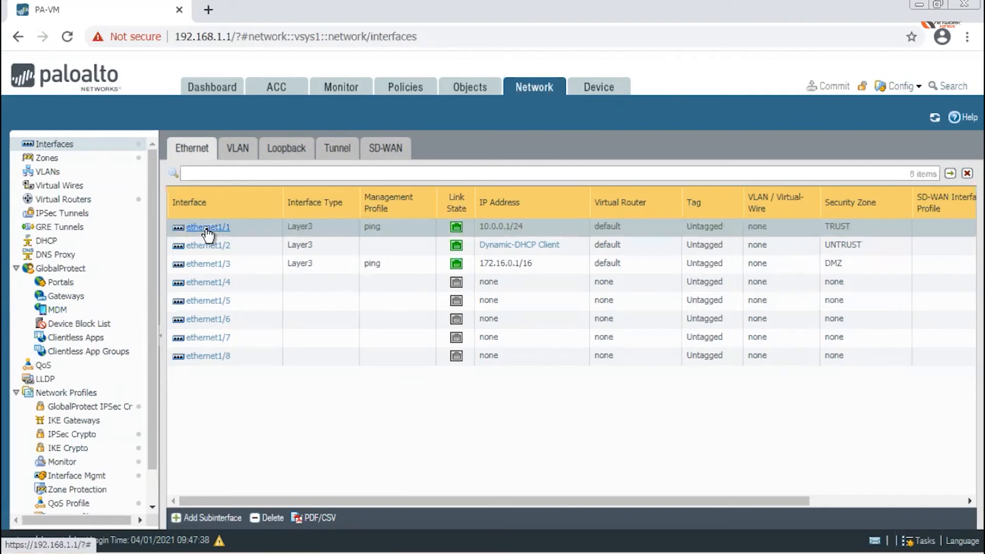
pyautogui.click(207, 234)
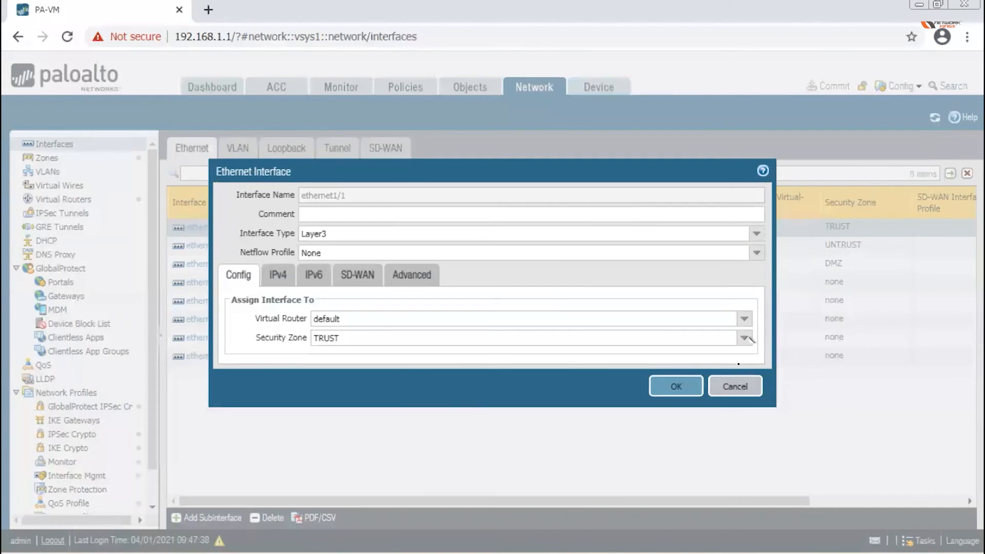
pyautogui.click(735, 388)
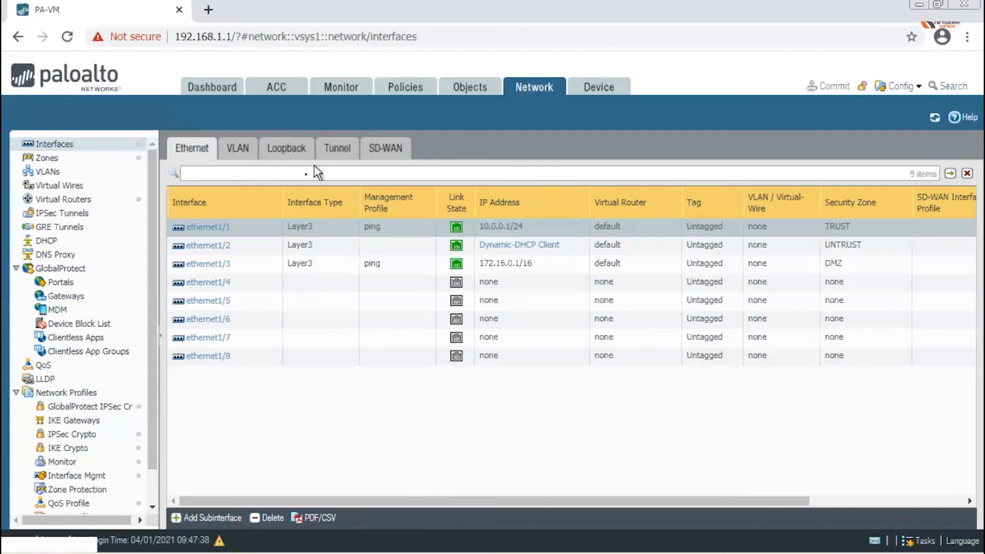
# Reopen ethernet1/1 and set its Interface Type to Layer3.
pyautogui.click(206, 227)
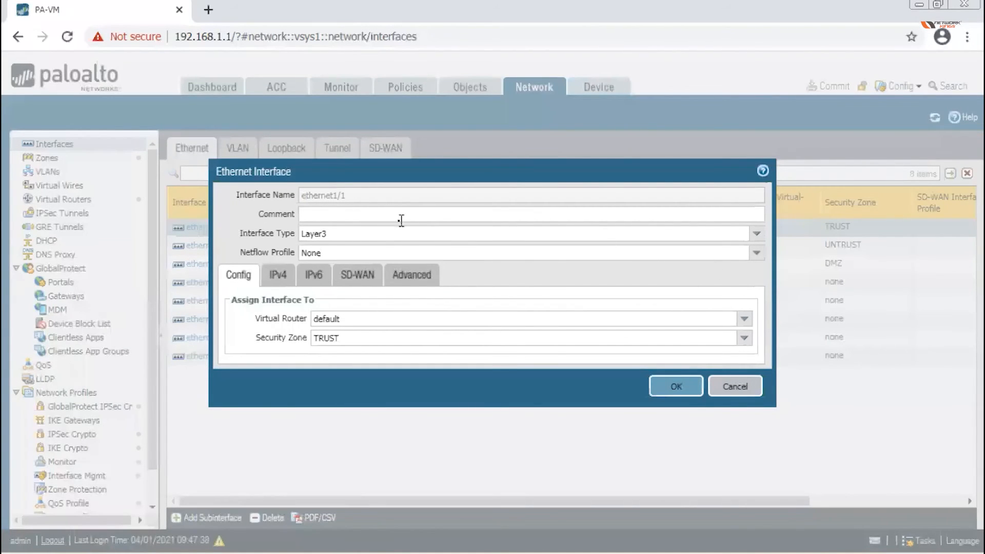
pyautogui.click(327, 234)
pyautogui.click(328, 234)
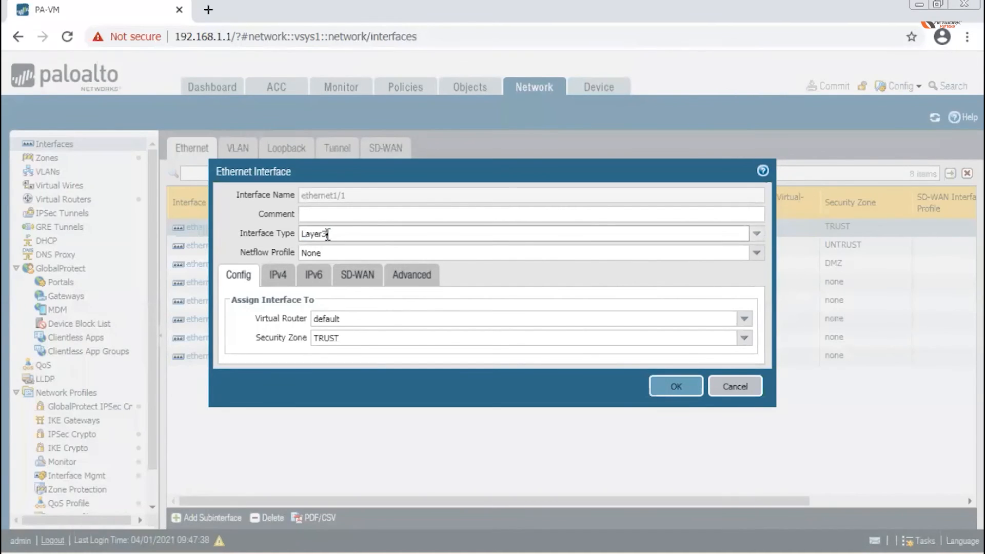
pyautogui.click(756, 235)
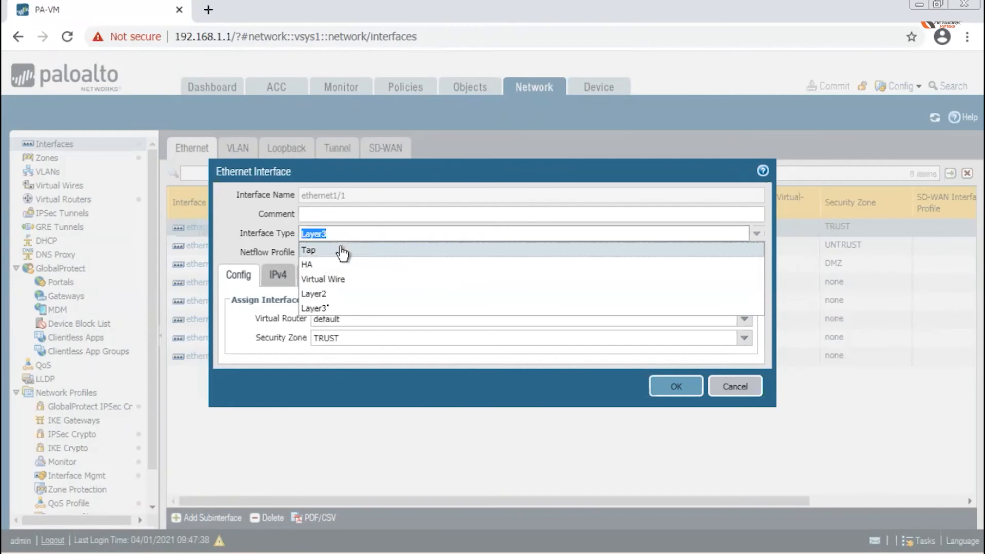
pyautogui.click(330, 308)
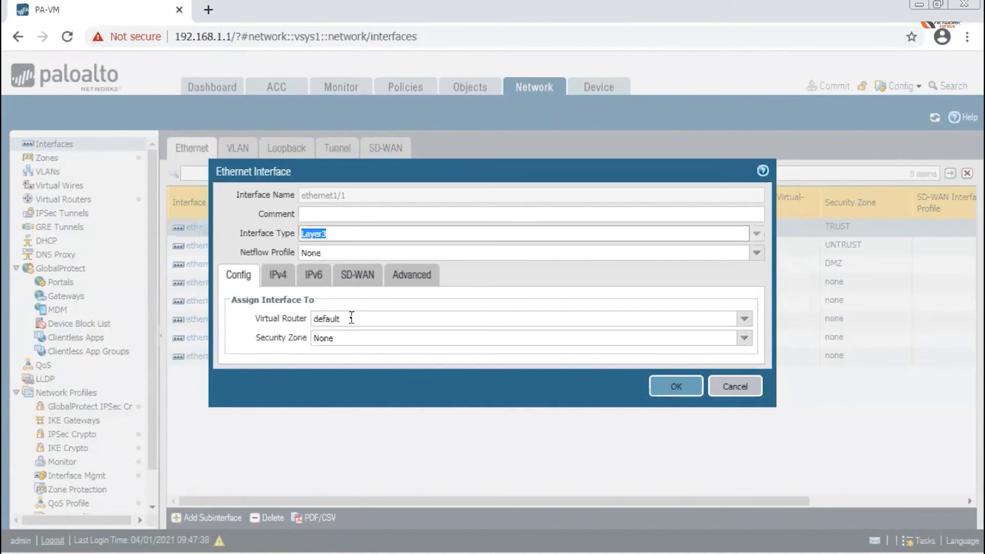
pyautogui.hotkey('ctrl', 'Left')
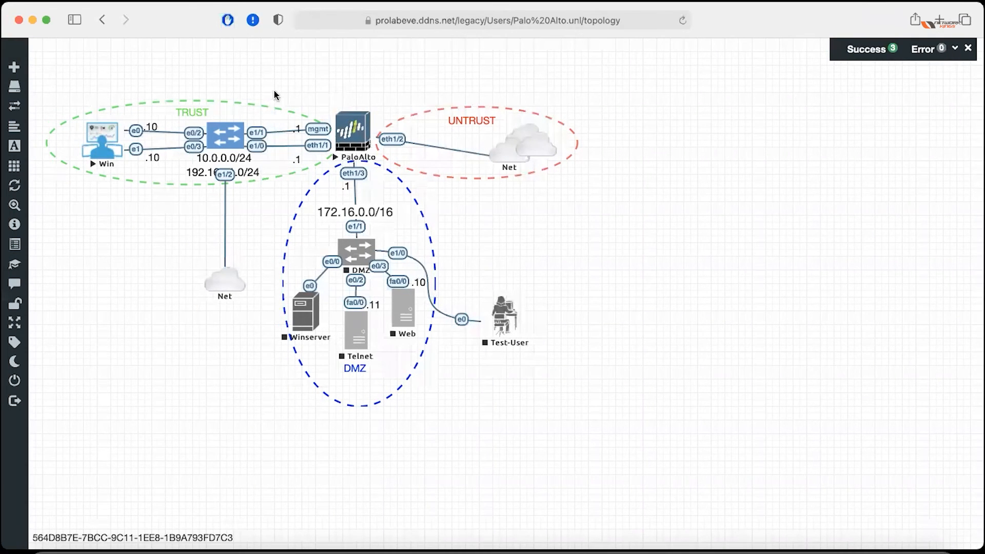
# Sketch and clear trial marks around the PaloAlto node, then draw a red line past UNTRUST.
pyautogui.hotkey('ctrl', 'Tab')
pyautogui.moveTo(366, 88)
pyautogui.mouseDown()
pyautogui.moveTo(270, 150)
pyautogui.moveTo(402, 93)
pyautogui.moveTo(346, 68)
pyautogui.moveTo(312, 78)
pyautogui.mouseUp()
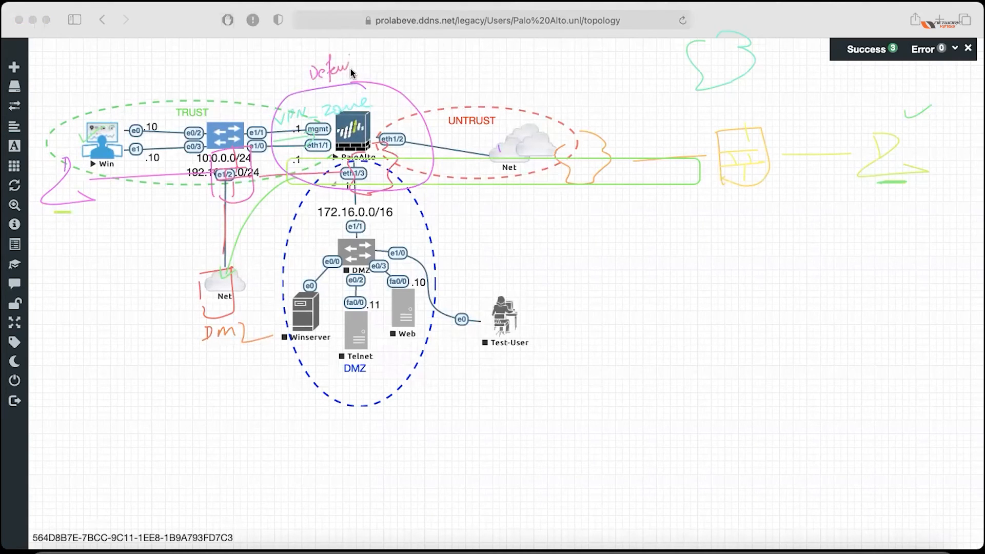
pyautogui.moveTo(311, 80); pyautogui.dragTo(369, 67)
pyautogui.press('Escape')
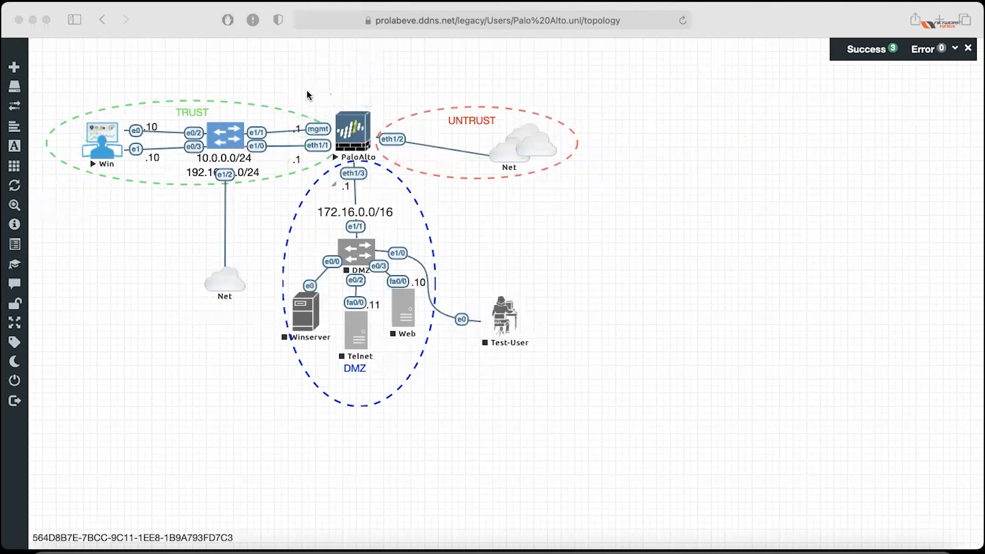
pyautogui.moveTo(355, 91)
pyautogui.mouseDown()
pyautogui.moveTo(359, 184)
pyautogui.moveTo(354, 90)
pyautogui.mouseUp()
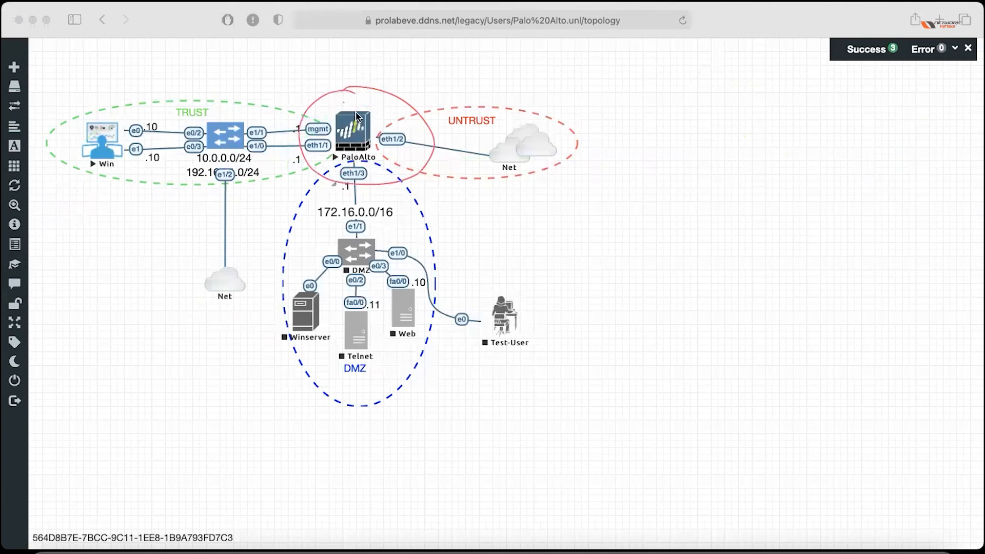
pyautogui.press('Escape')
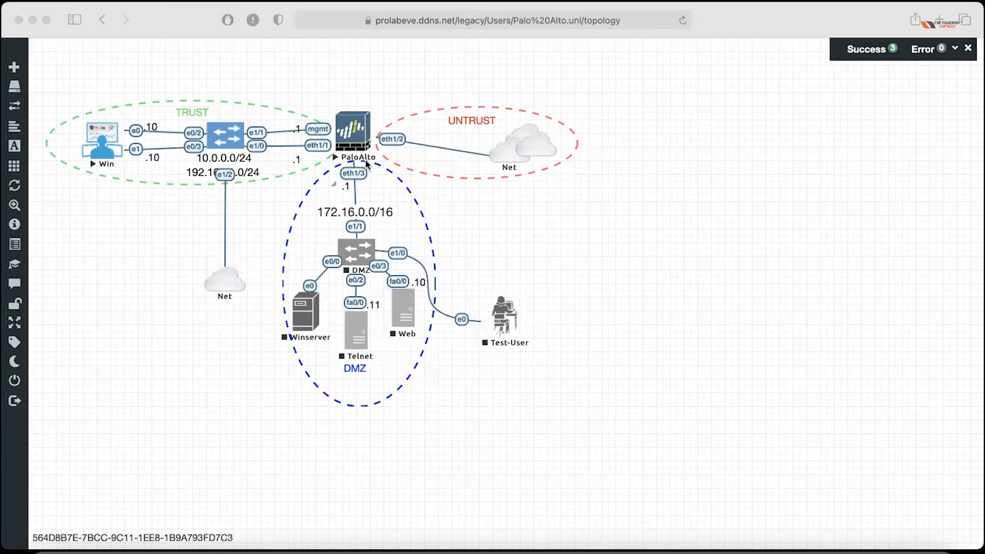
pyautogui.moveTo(379, 116); pyautogui.dragTo(526, 72)
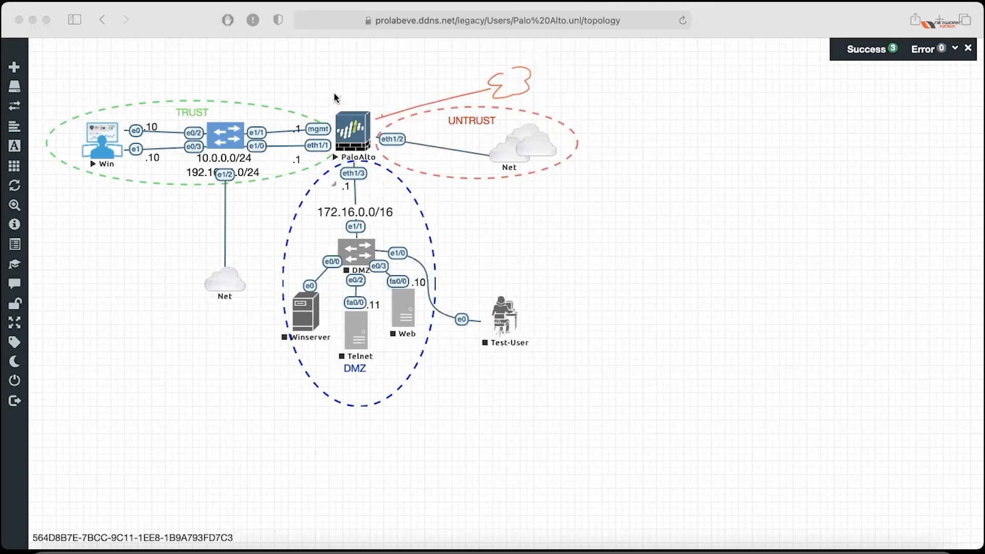
# Annotate the topology with BGP above PaloAlto and notes near the Net cloud and E3.
pyautogui.moveTo(322, 91); pyautogui.dragTo(346, 79)
pyautogui.moveTo(539, 163); pyautogui.dragTo(538, 175)
pyautogui.moveTo(538, 80); pyautogui.dragTo(549, 86)
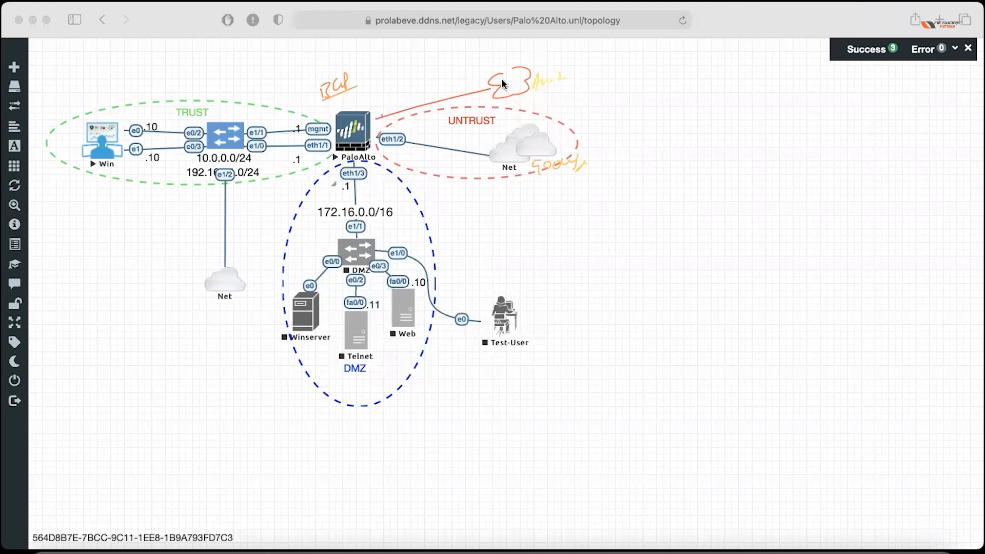
pyautogui.moveTo(556, 75); pyautogui.dragTo(564, 80)
pyautogui.moveTo(538, 176); pyautogui.dragTo(580, 174)
# Highlight paths from the firewall to the Net cloud, clear all drawings, and return to PAN-OS.
pyautogui.moveTo(391, 123); pyautogui.dragTo(341, 135)
pyautogui.moveTo(368, 110)
pyautogui.mouseDown()
pyautogui.moveTo(361, 116)
pyautogui.moveTo(370, 106)
pyautogui.mouseUp()
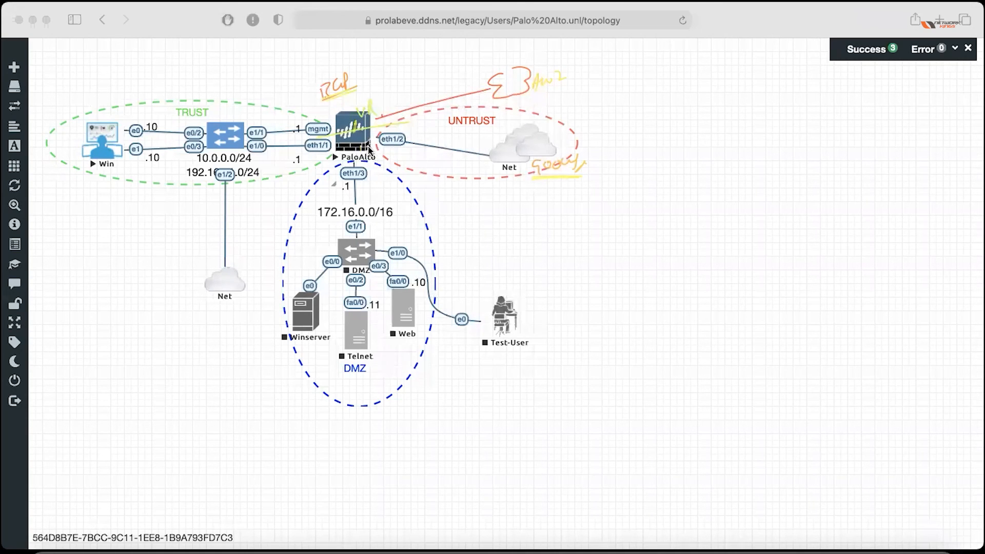
pyautogui.moveTo(403, 148); pyautogui.dragTo(503, 171)
pyautogui.press('Escape')
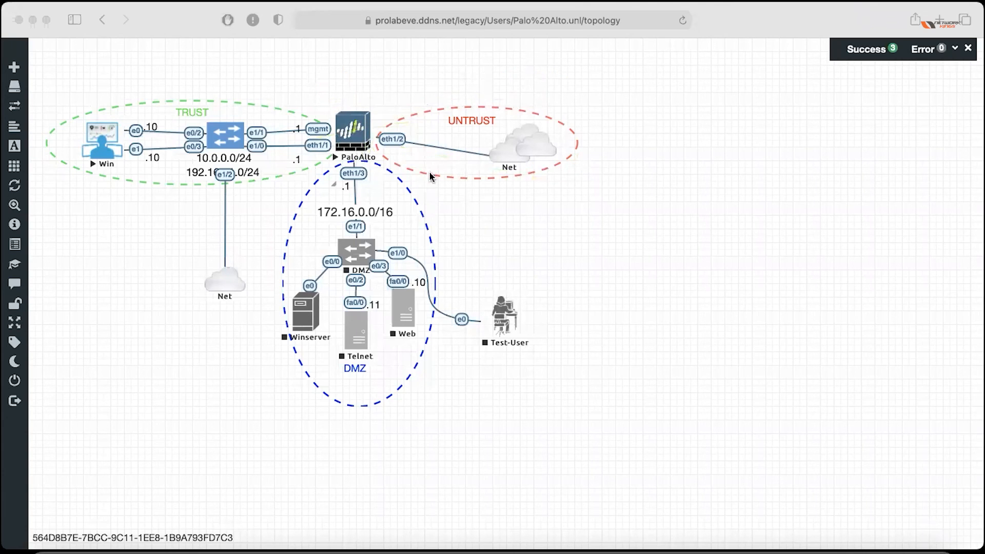
pyautogui.click(519, 207)
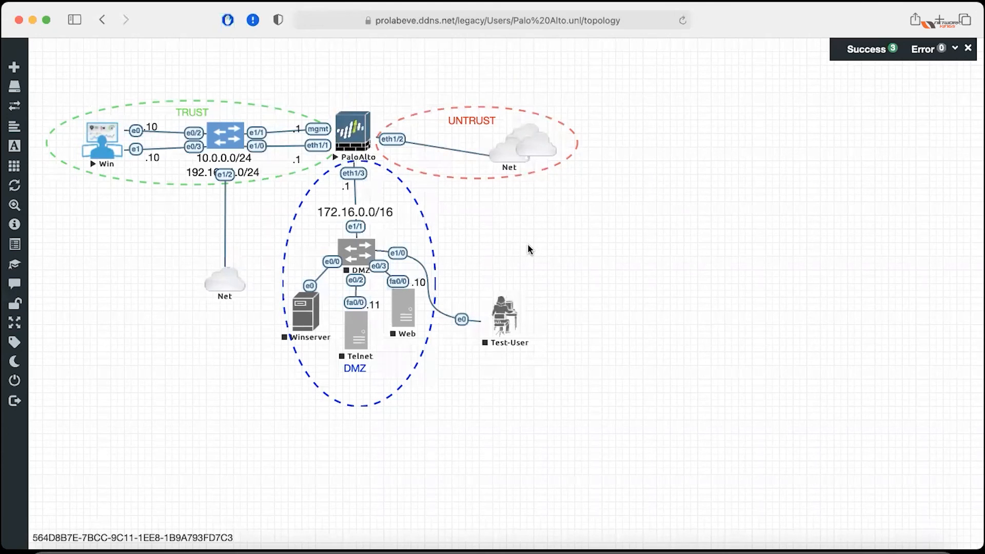
pyautogui.hotkey('ctrl', 'Right')
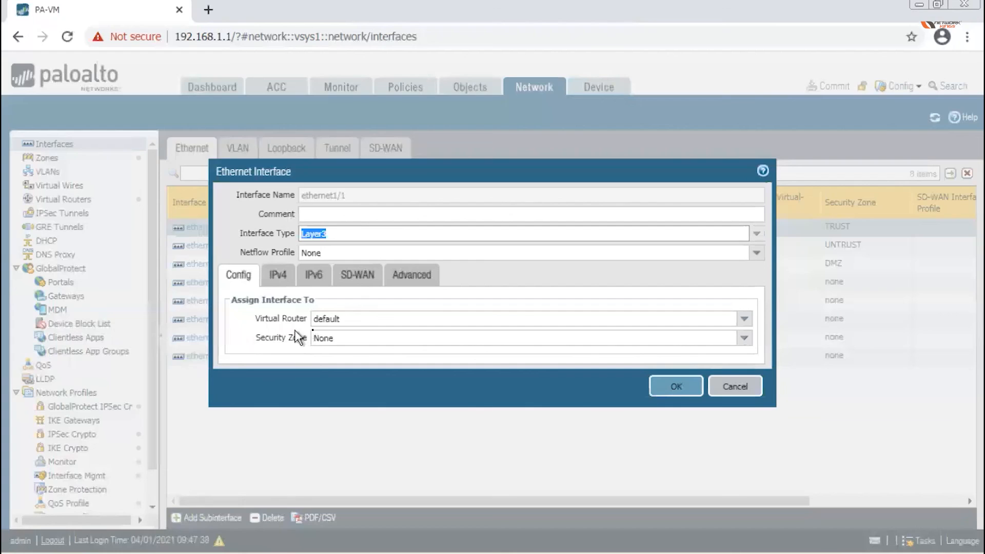
# Assign ethernet1/1 to the TRUST security zone, then choose New Zone from the dropdown.
pyautogui.click(744, 337)
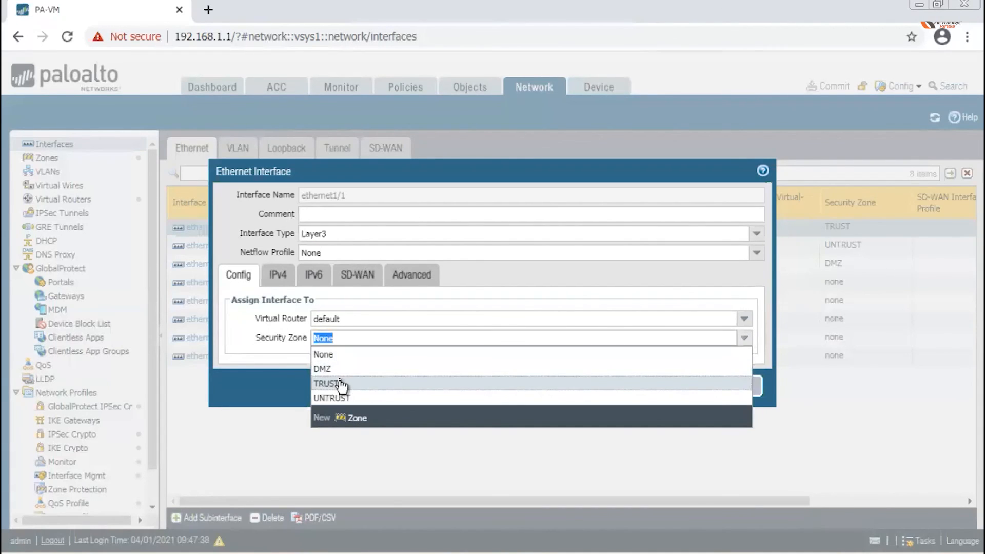
pyautogui.click(339, 385)
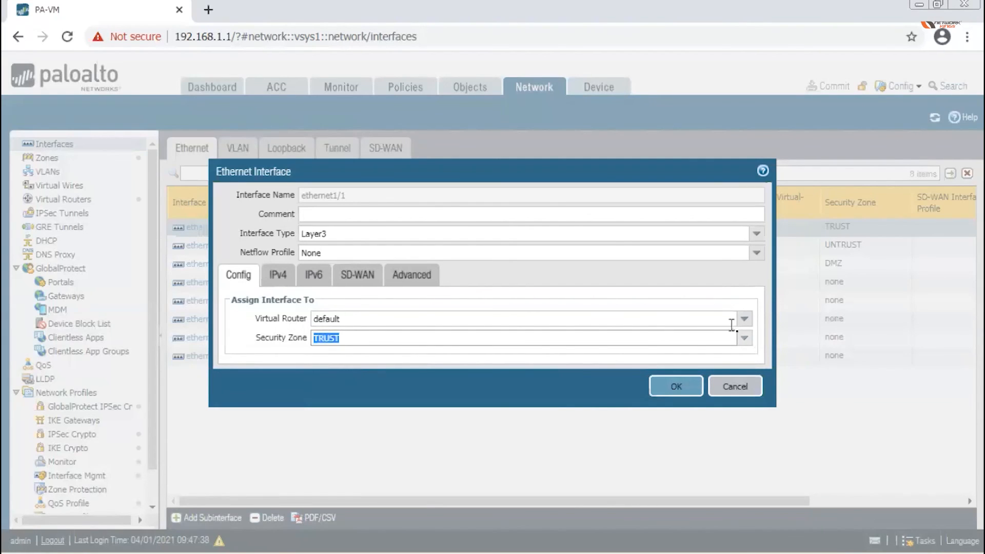
pyautogui.click(743, 338)
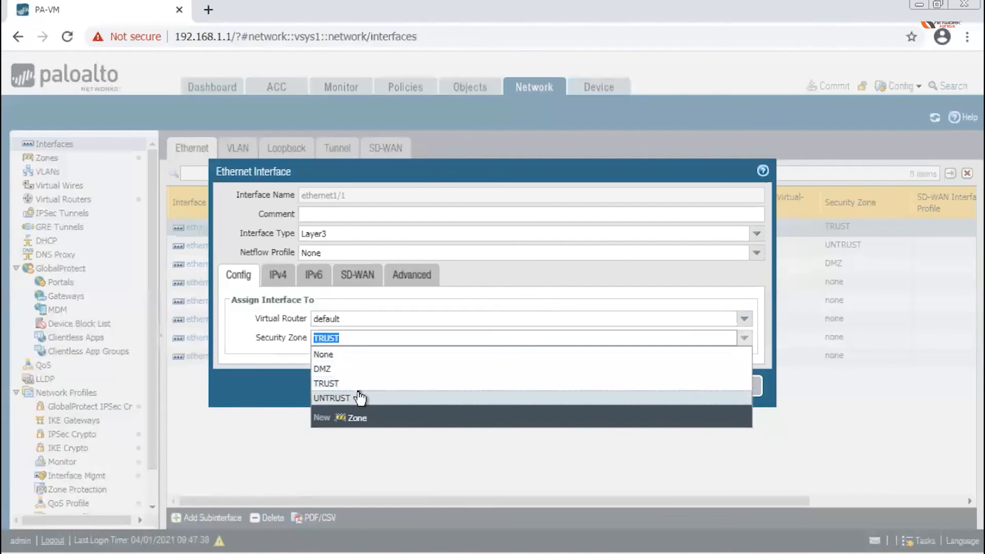
pyautogui.click(356, 425)
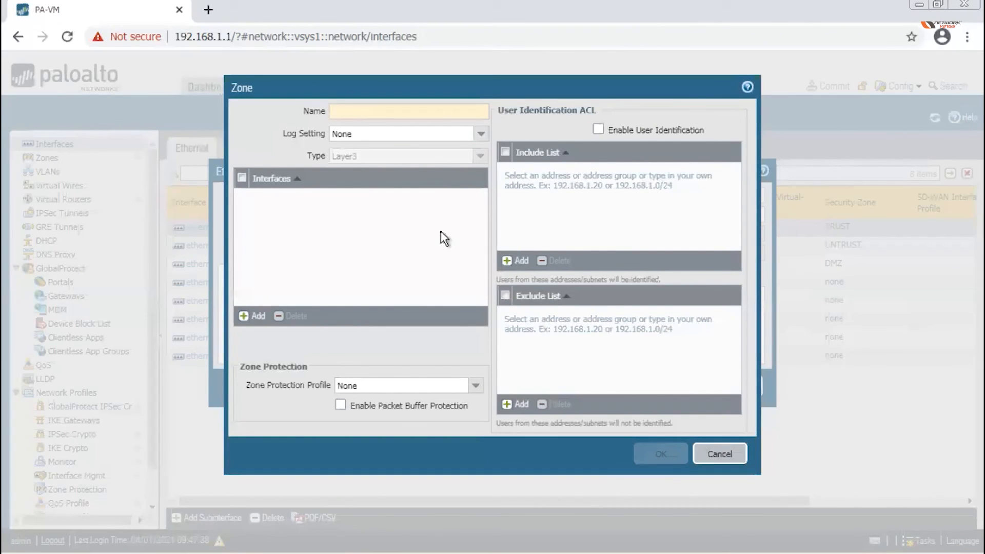
# Name the new Layer3 zone NEW_TEST and save it as ethernet1/1's security zone.
pyautogui.write('NEW_TEST')
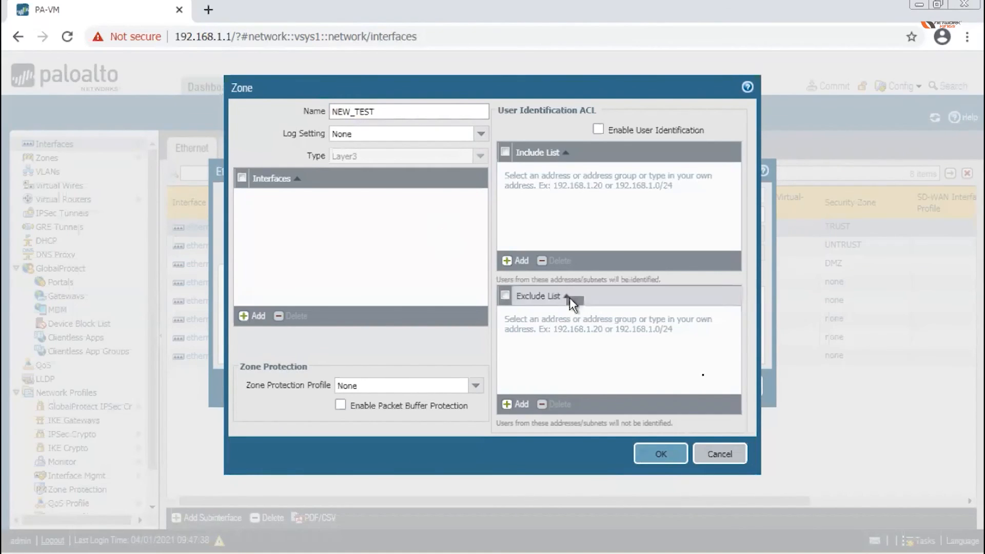
pyautogui.click(654, 453)
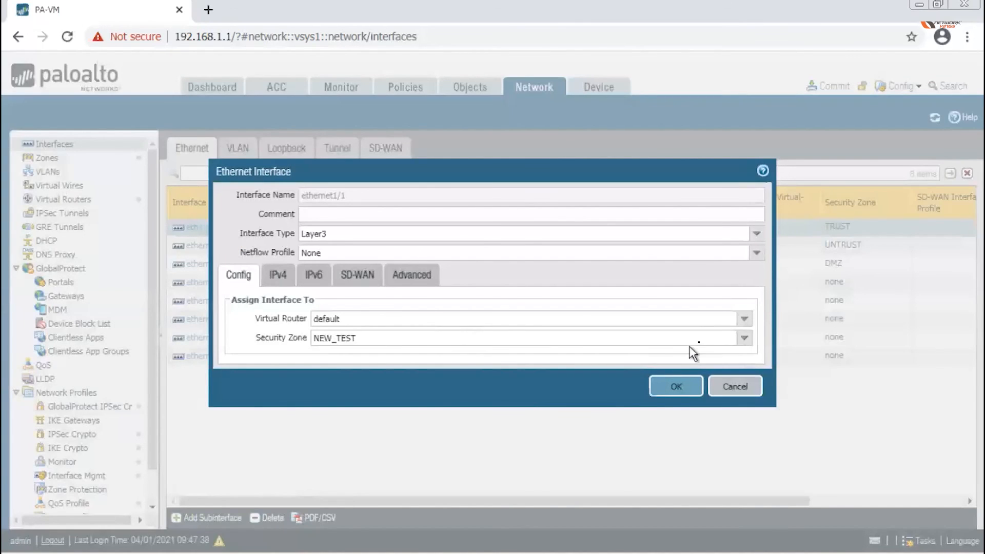
pyautogui.click(744, 338)
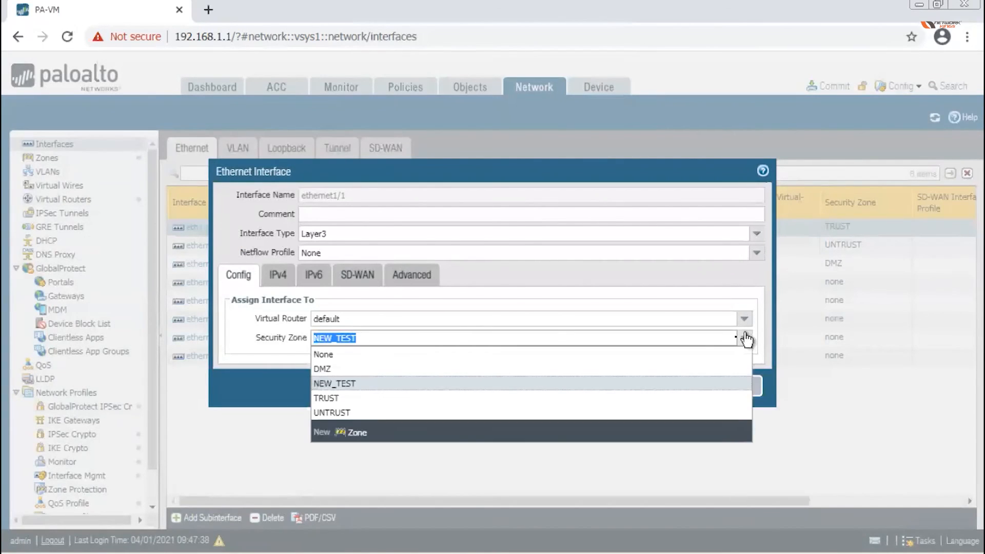
# Put ethernet1/1 back in the TRUST zone and remove a stray empty IPv4 address row.
pyautogui.click(368, 398)
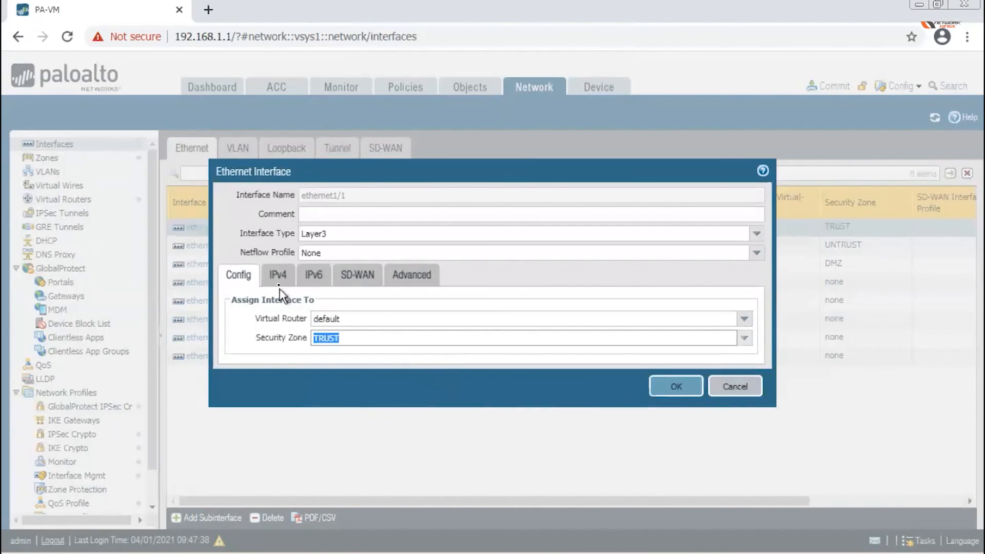
pyautogui.click(277, 274)
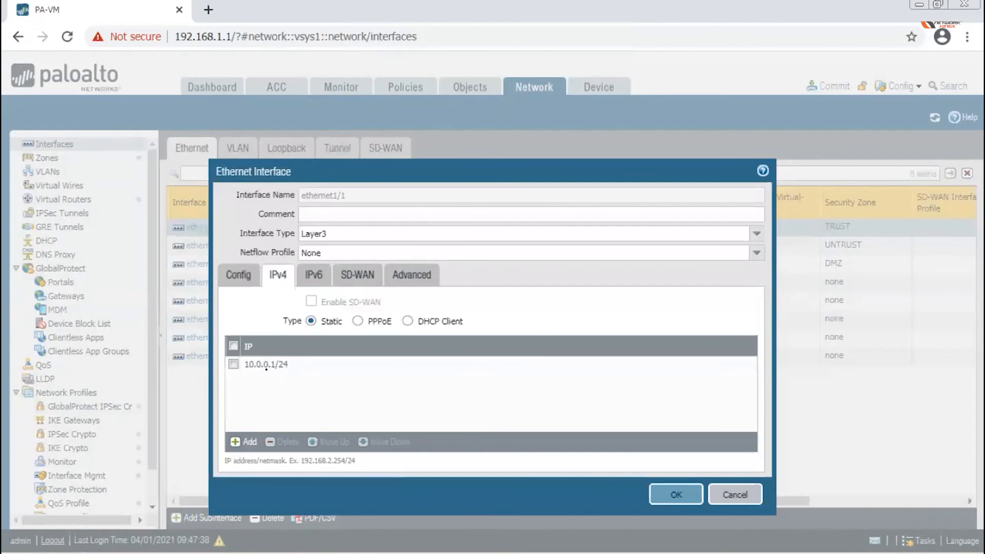
pyautogui.click(250, 444)
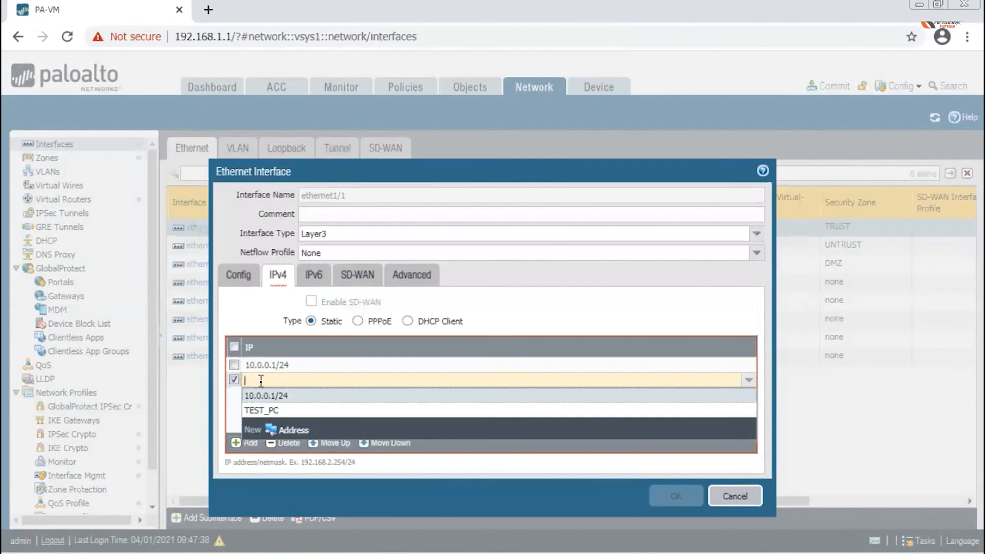
pyautogui.click(232, 380)
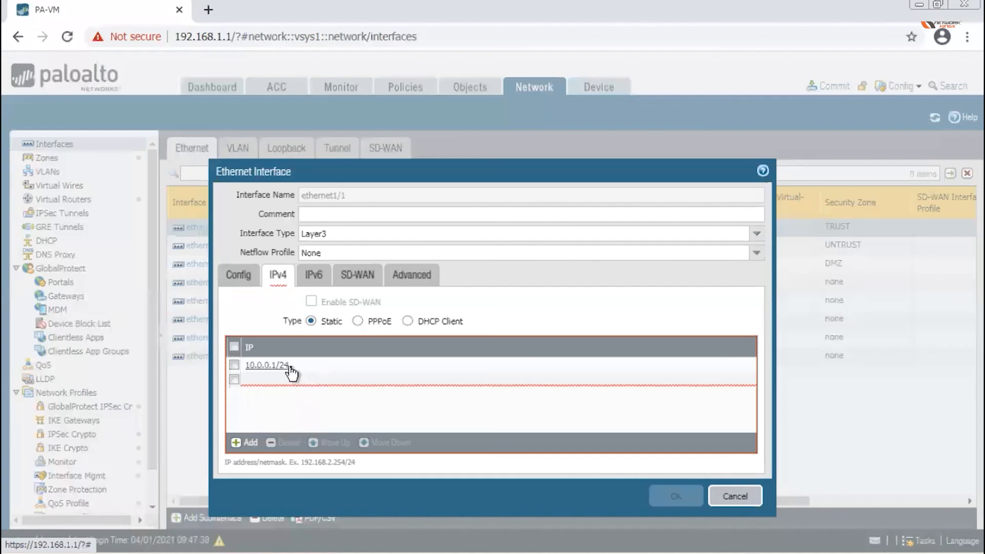
pyautogui.click(233, 379)
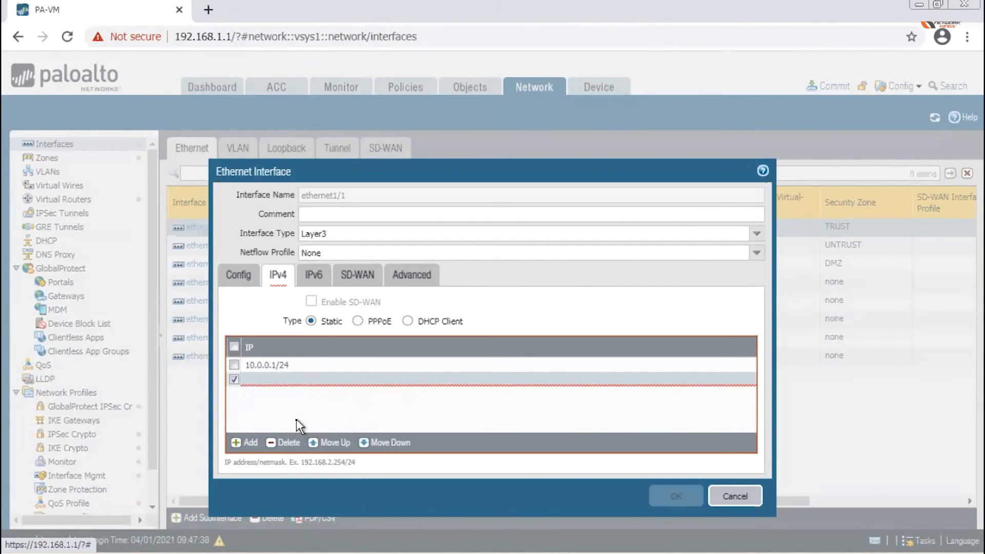
pyautogui.click(283, 440)
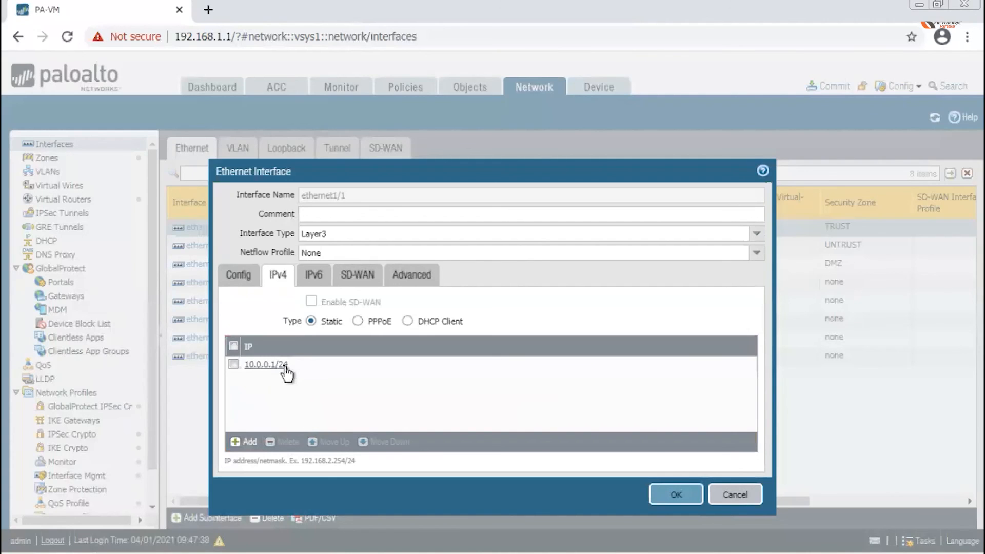
# Re-edit the static IPv4 address so it reads 10.0.0.1/24.
pyautogui.click(298, 365)
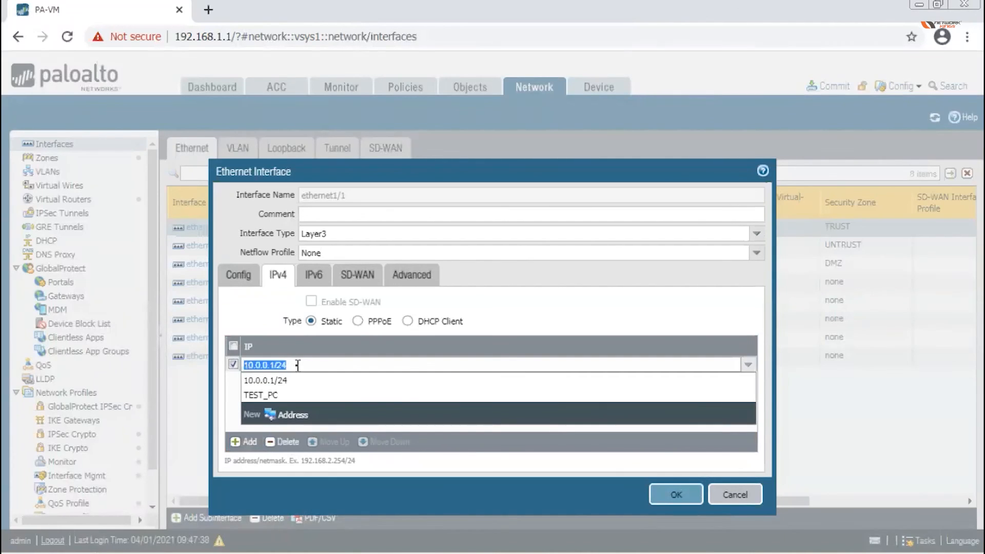
pyautogui.click(297, 364)
pyautogui.press('BackSpace')
pyautogui.press('BackSpace')
pyautogui.press('BackSpace')
pyautogui.click(226, 384)
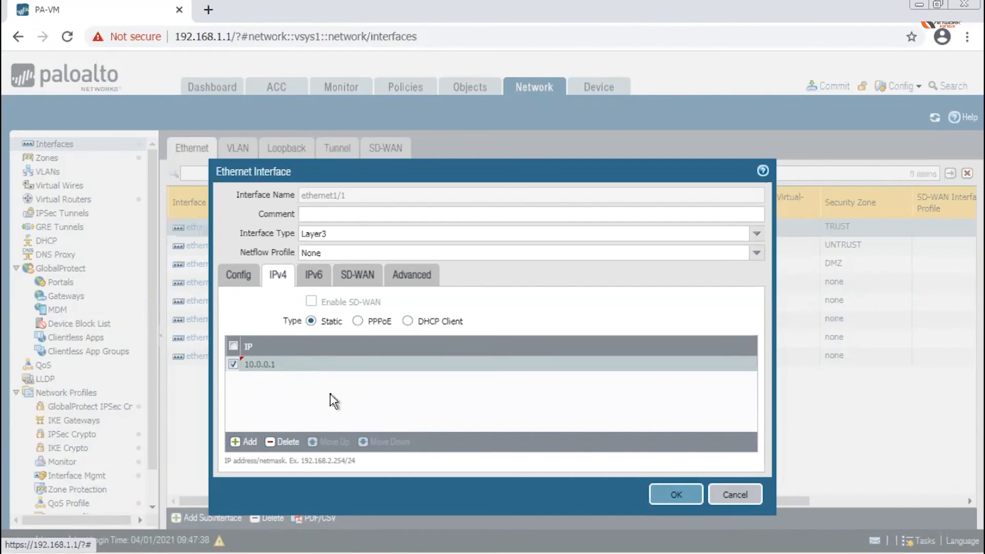
pyautogui.click(283, 367)
pyautogui.click(283, 365)
pyautogui.write('/24')
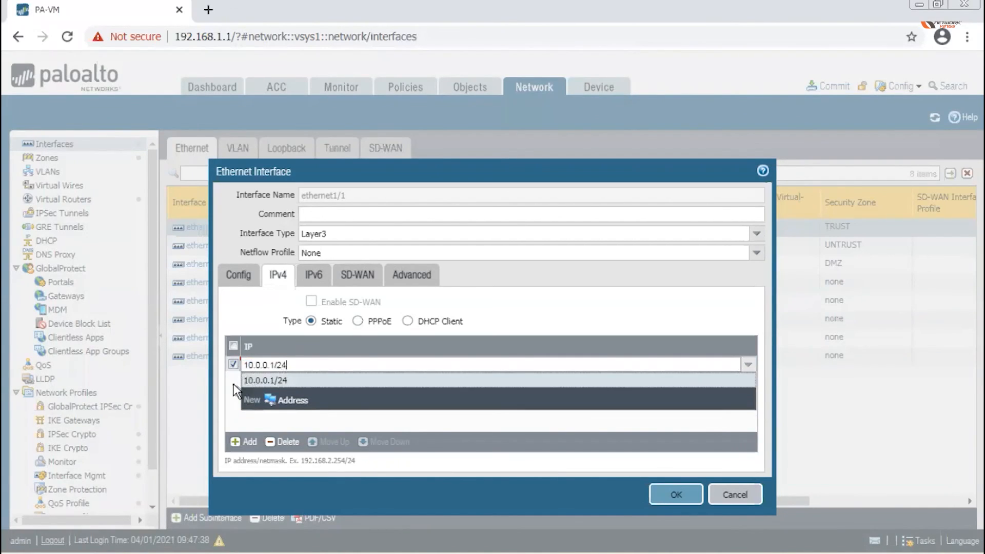
pyautogui.click(234, 385)
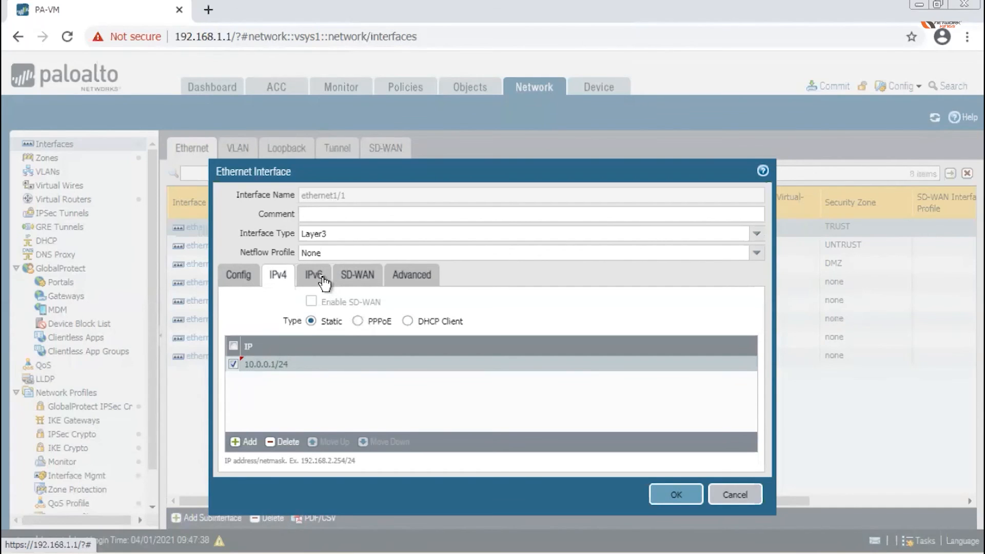
# Confirm the ping management profile in Advanced settings and save ethernet1/1.
pyautogui.click(413, 276)
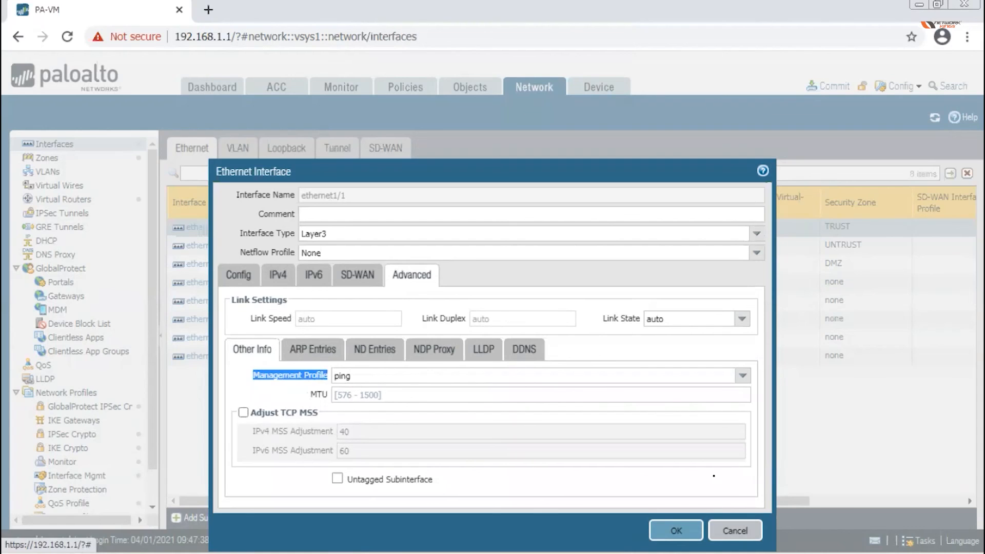
pyautogui.click(688, 536)
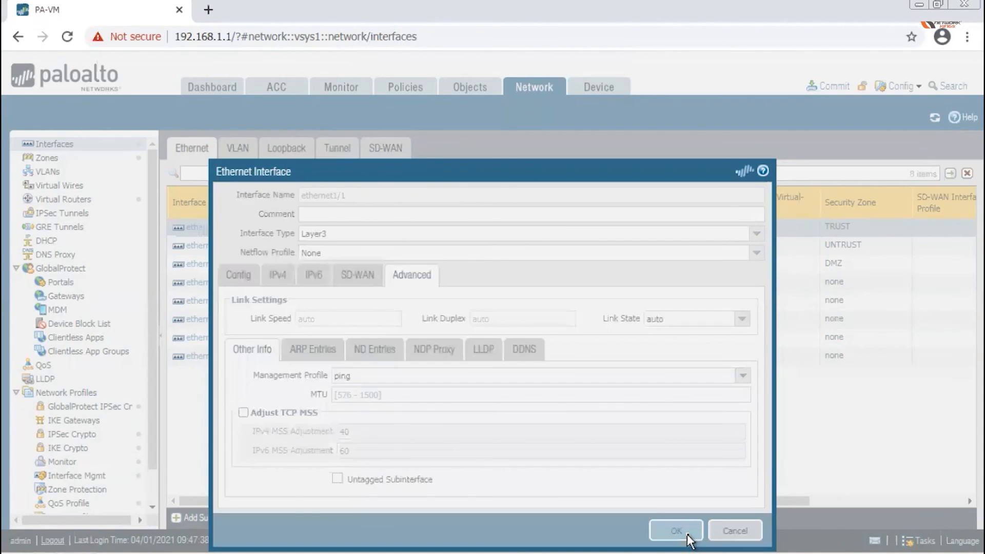